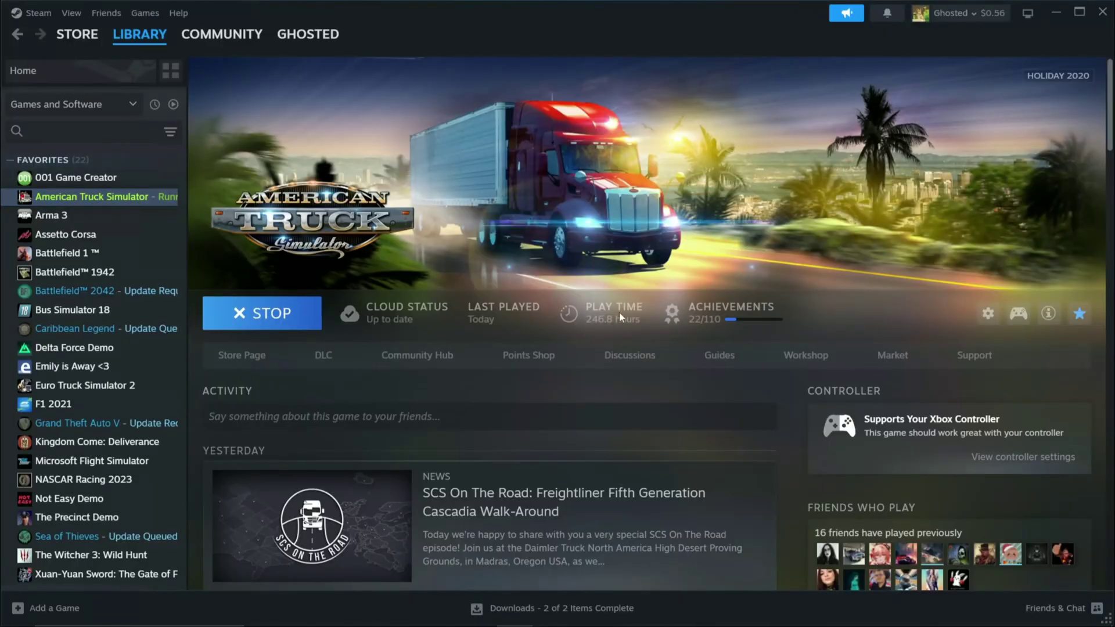
# Open American Truck Simulator's Workshop and open the More Used Trucks mod from its popular items
pyautogui.click(814, 357)
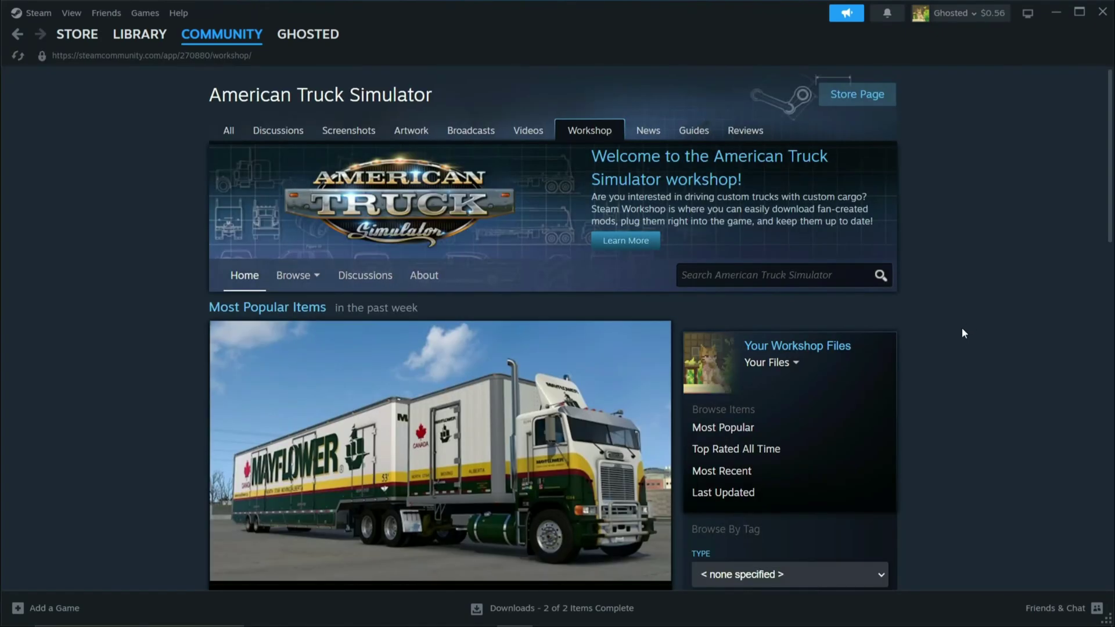
pyautogui.scroll(-7, 1111, 195)
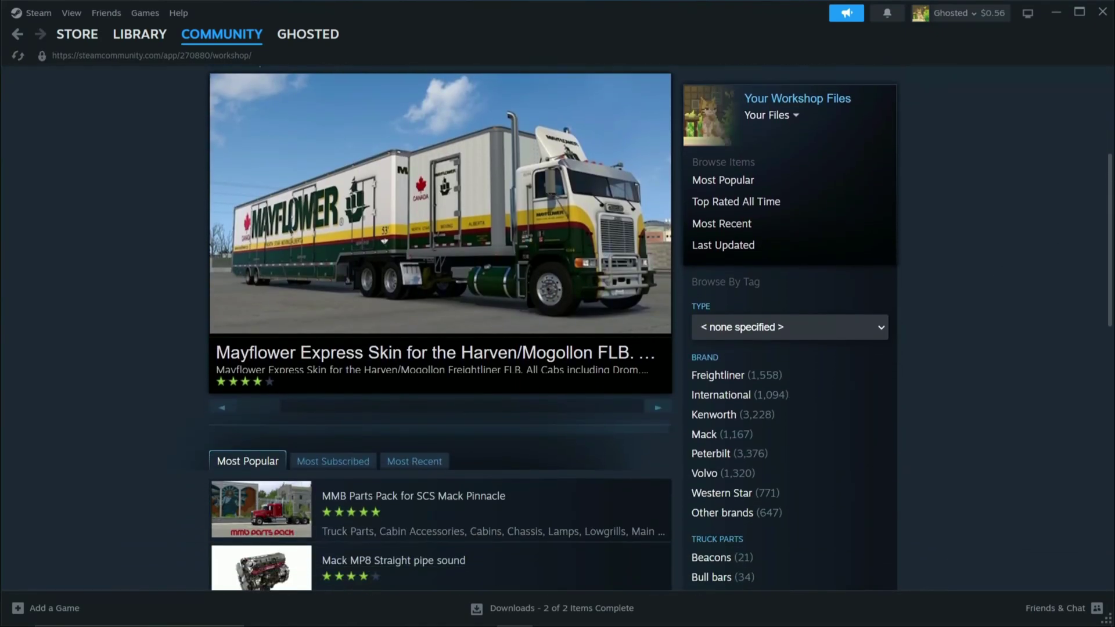
pyautogui.scroll(-7, 661, 328)
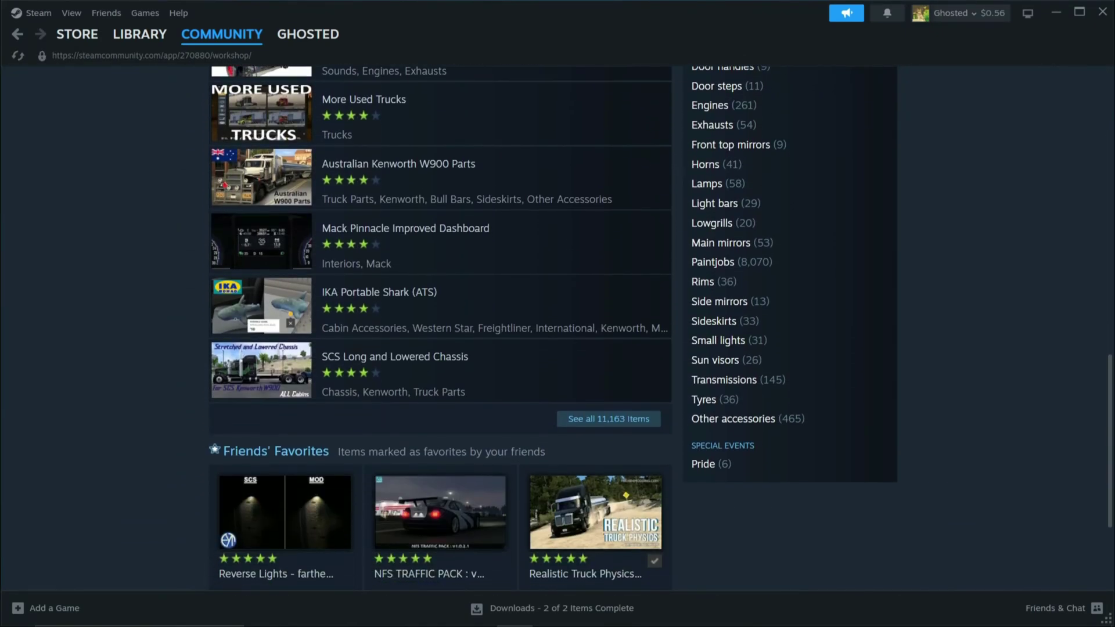
pyautogui.scroll(4, 1111, 417)
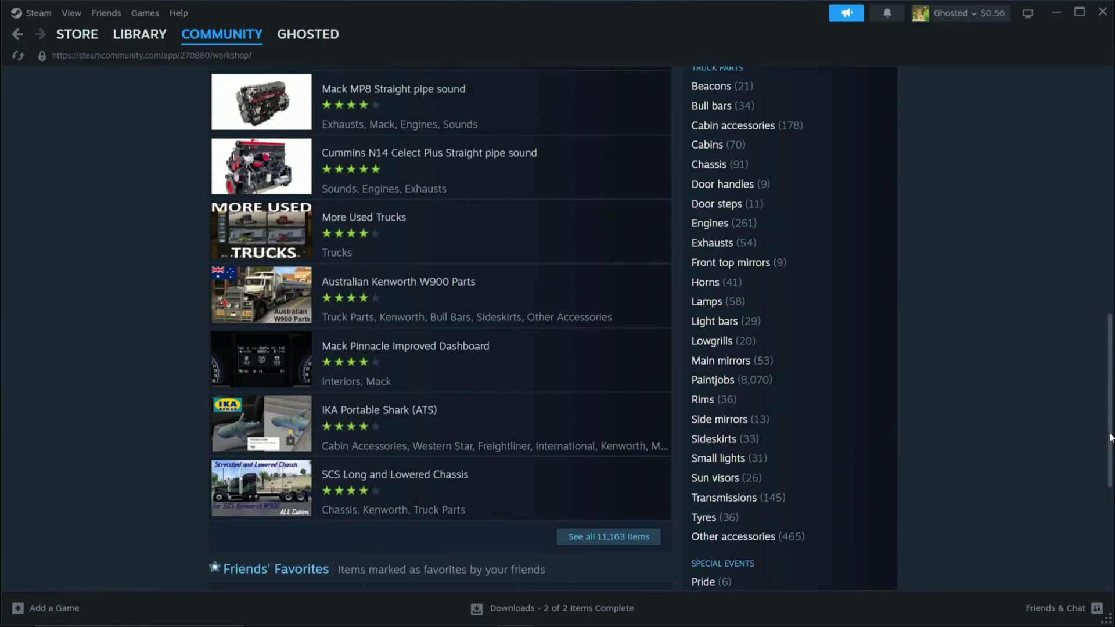
pyautogui.scroll(3, 756, 372)
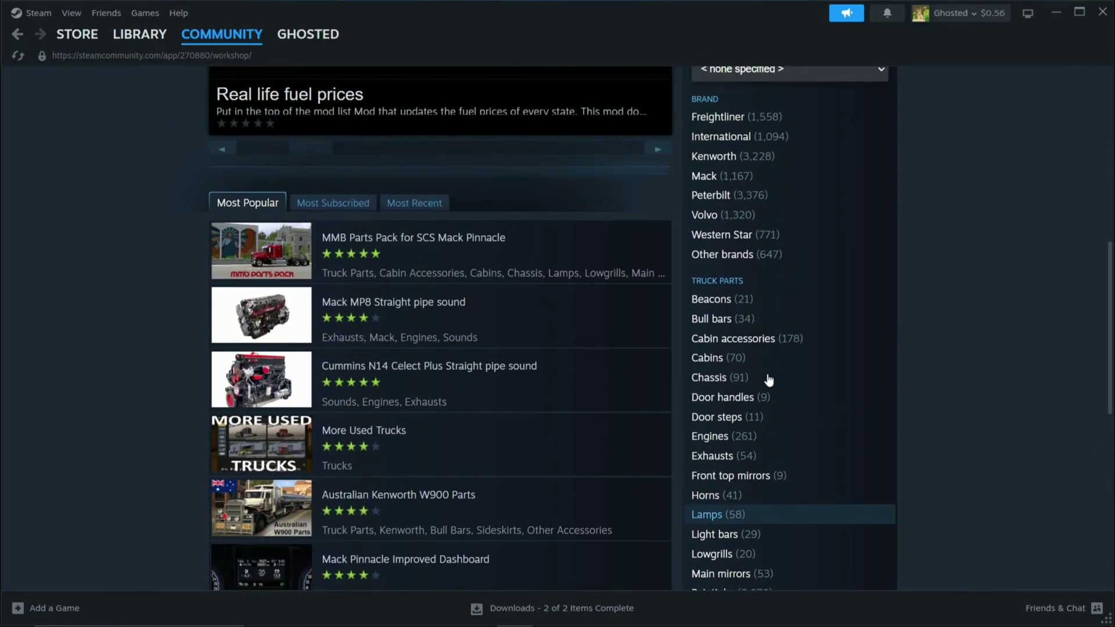
pyautogui.click(391, 445)
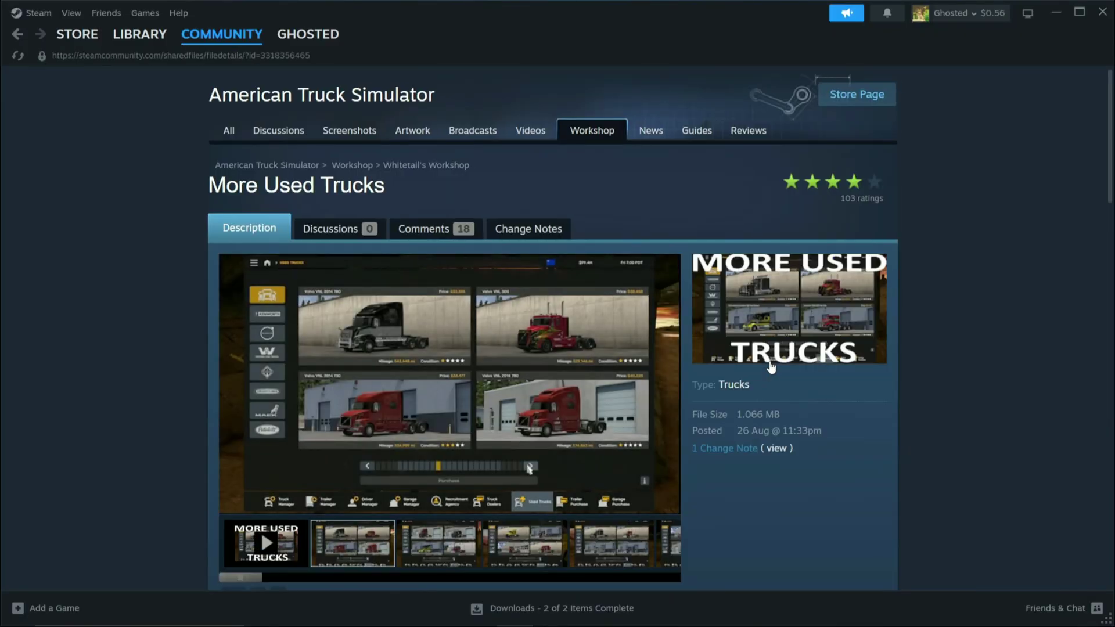
# Review the description and required DLC of the More Used Trucks mod and subscribe to it
pyautogui.scroll(-5, 771, 360)
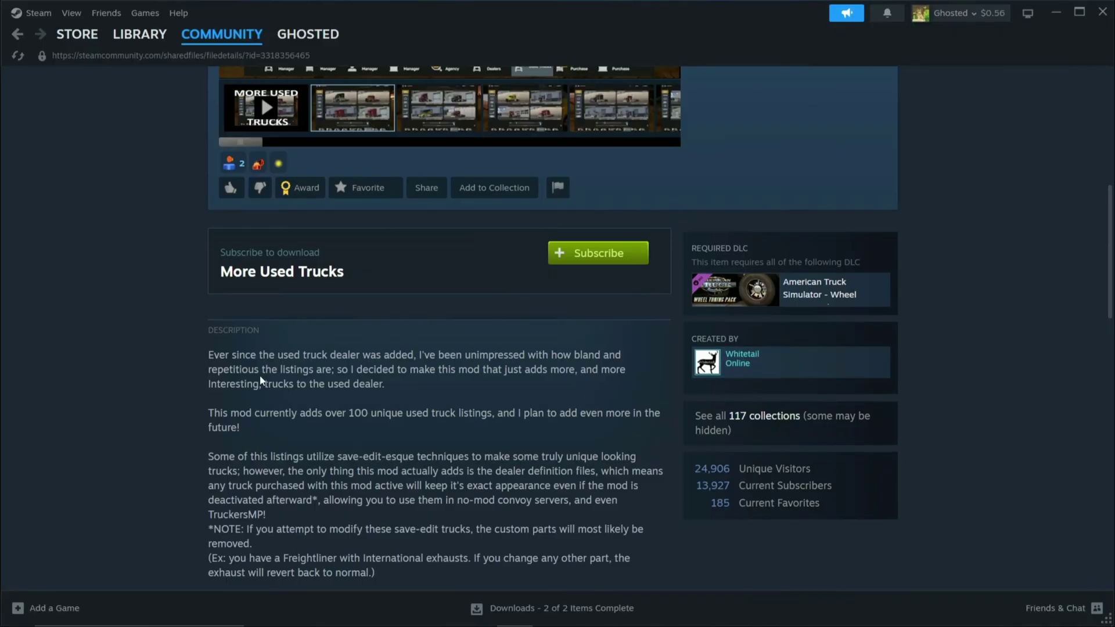
pyautogui.scroll(-2, 285, 402)
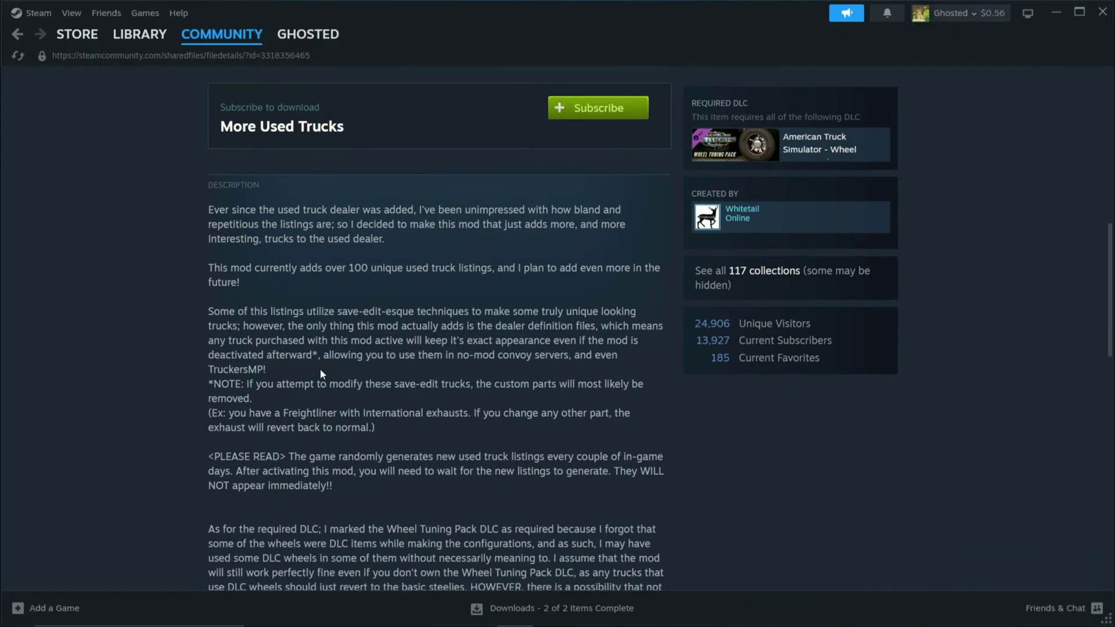
pyautogui.scroll(-2, 325, 372)
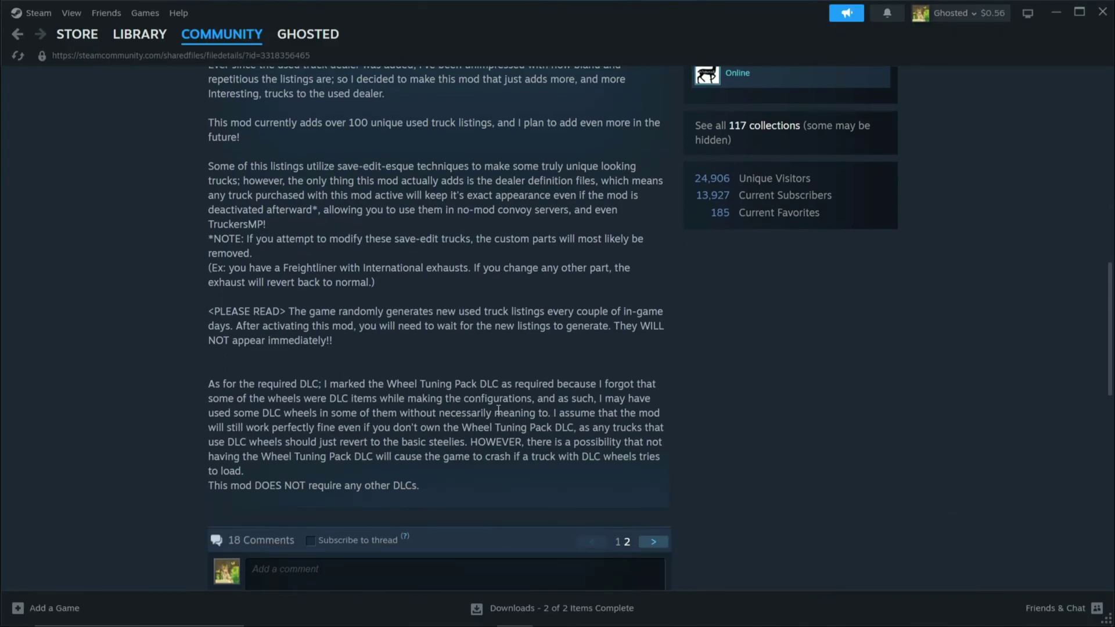
pyautogui.scroll(5, 498, 409)
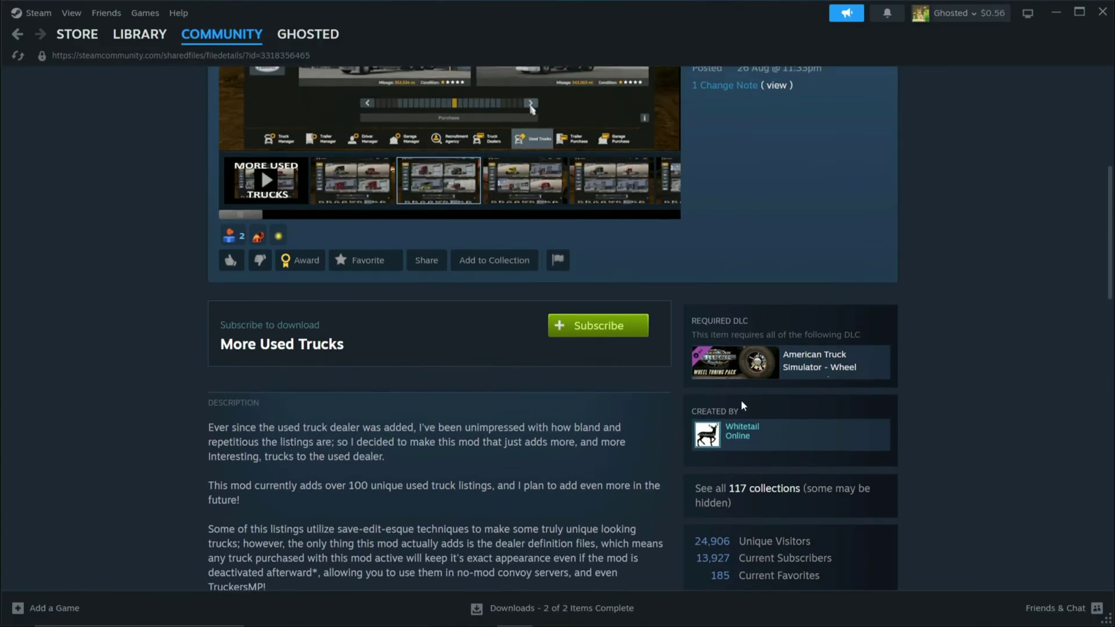
pyautogui.moveTo(1110, 279); pyautogui.dragTo(1111, 228)
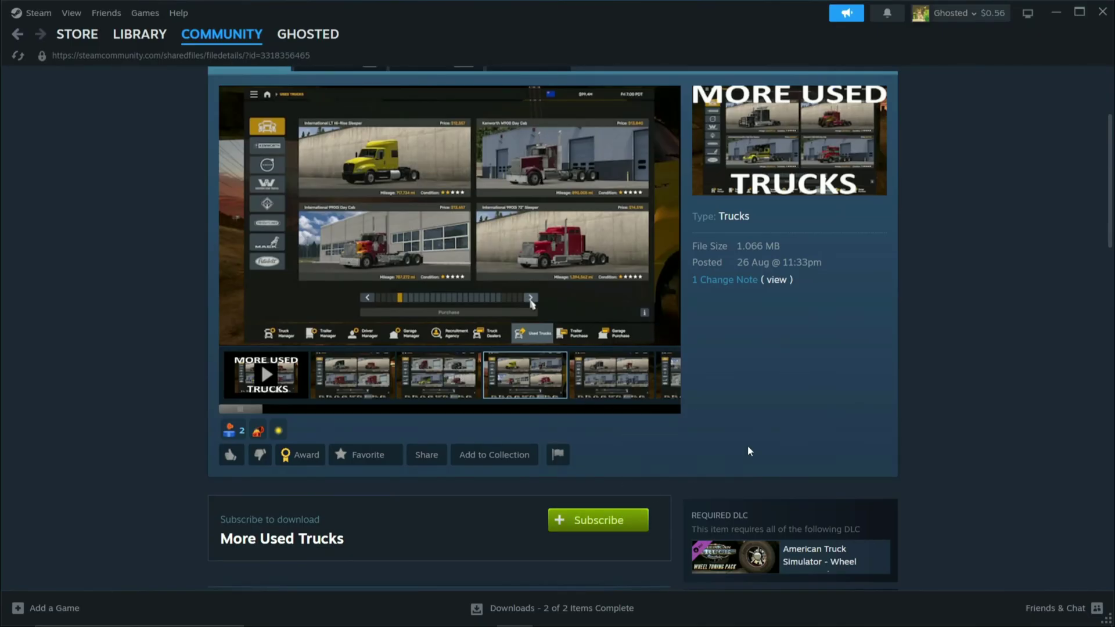
pyautogui.moveTo(1110, 232); pyautogui.dragTo(1110, 239)
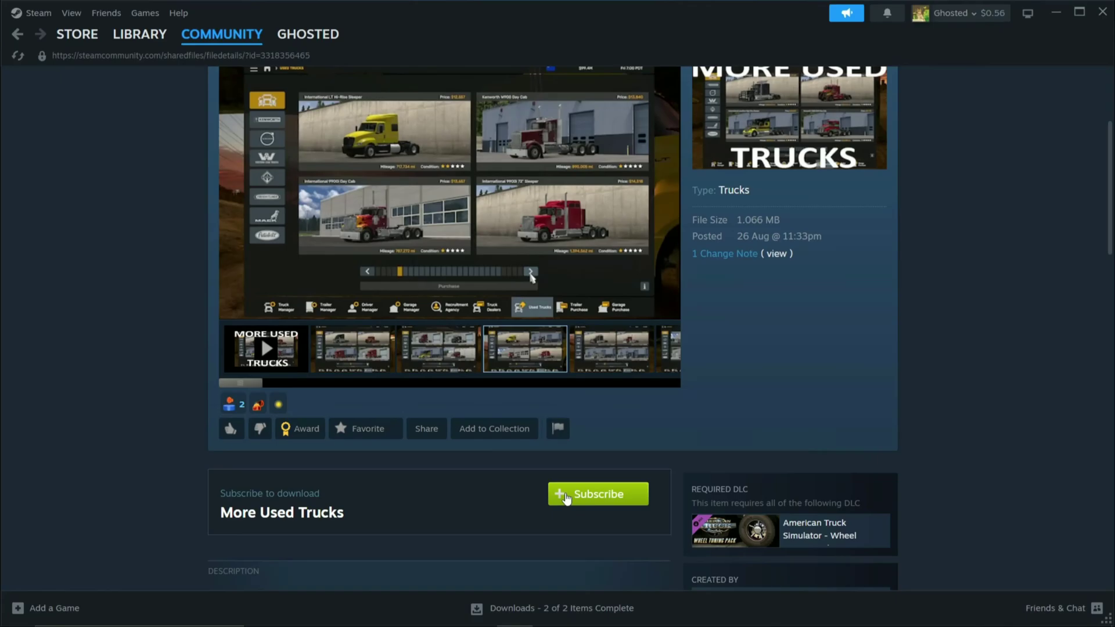
pyautogui.click(566, 498)
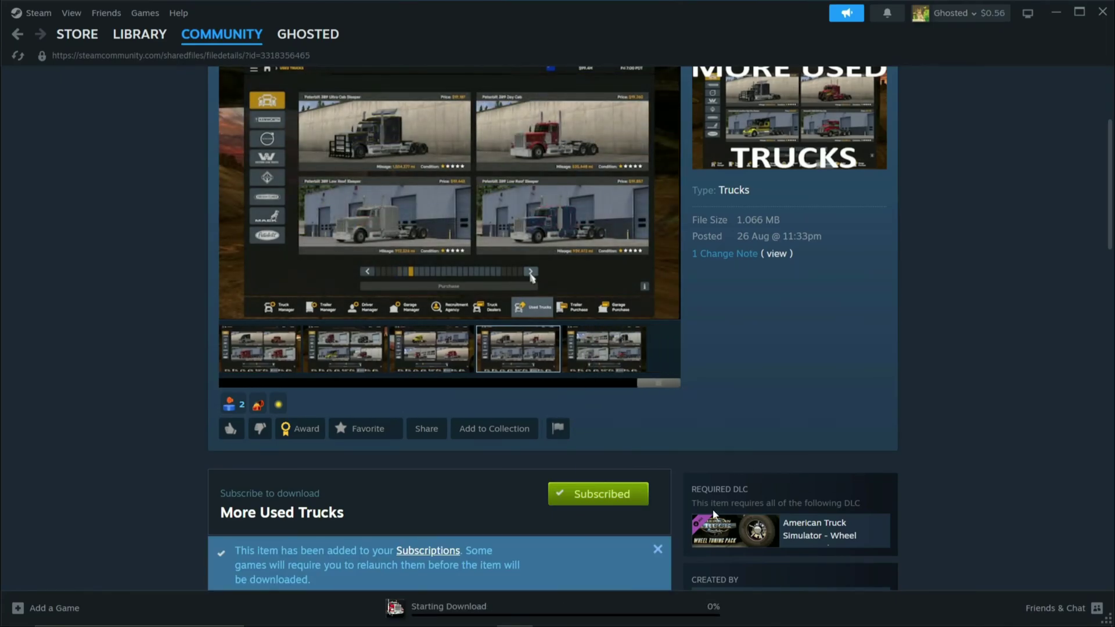
pyautogui.scroll(-1, 1111, 244)
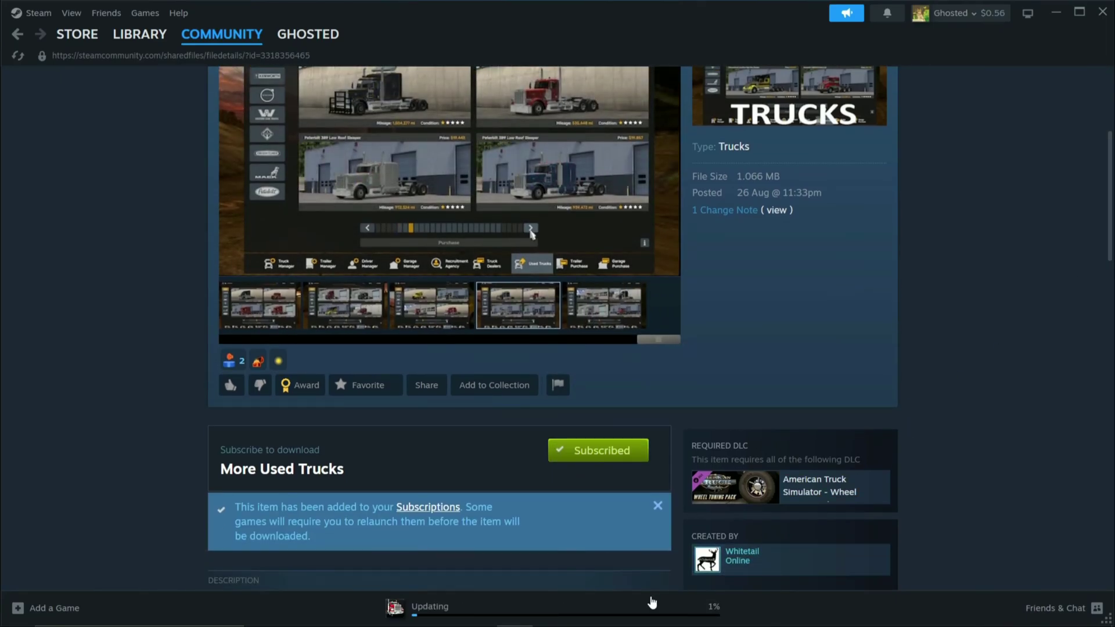
# Check the download queue and return to American Truck Simulator's library page
pyautogui.click(635, 609)
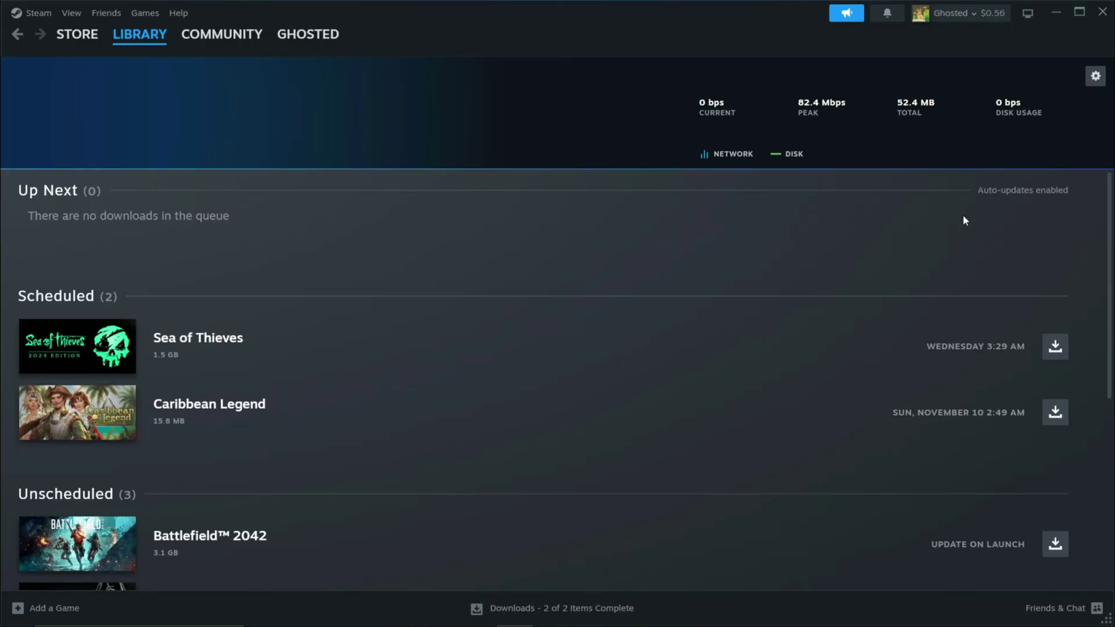
pyautogui.click(141, 36)
pyautogui.click(325, 400)
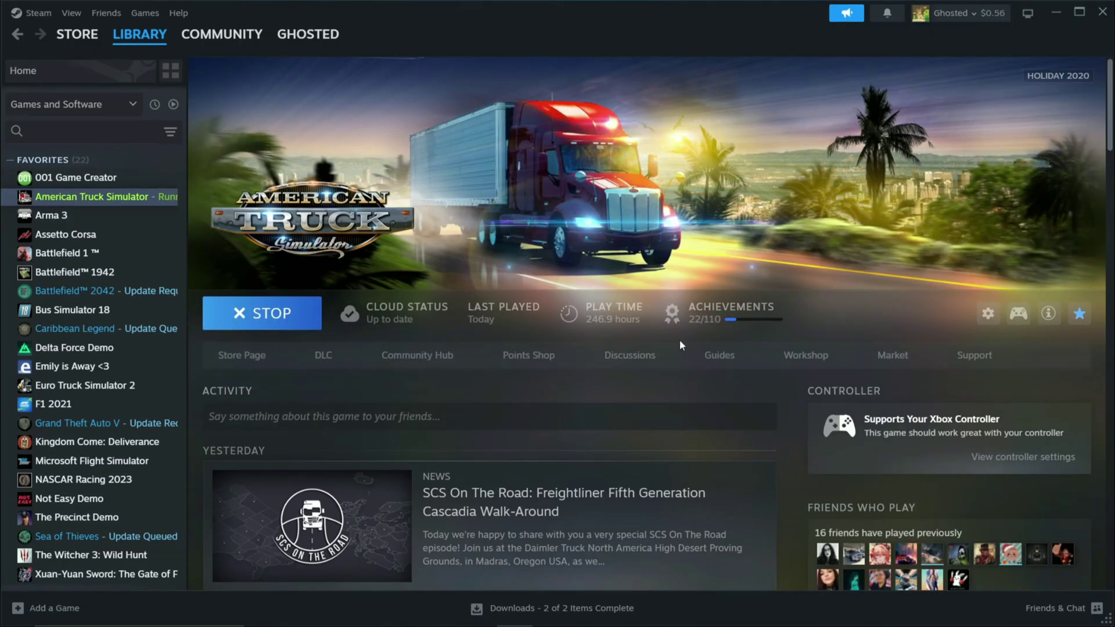
# Reopen the game's Workshop, browse its most popular items and open the Kenworth W900 better dashboard [Blue] mod
pyautogui.click(783, 359)
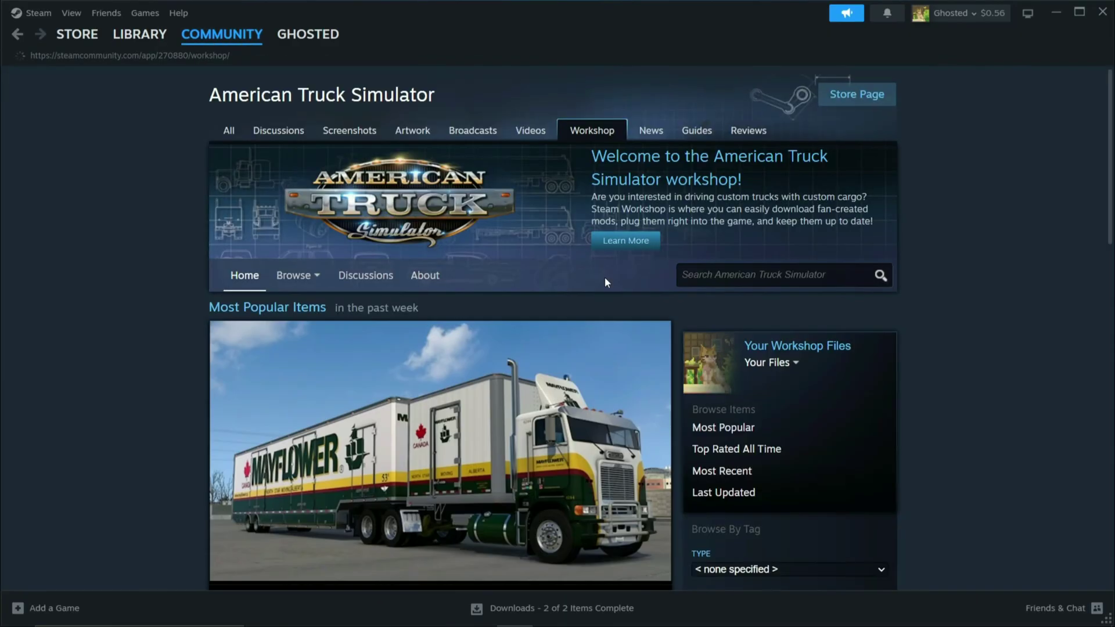
pyautogui.scroll(-4, 735, 227)
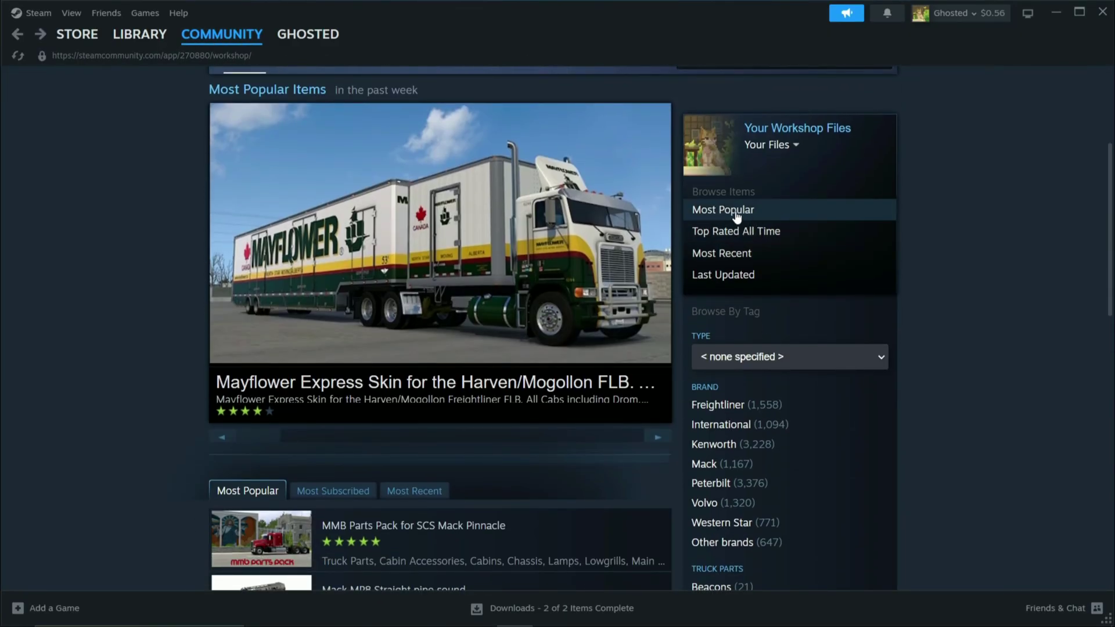
pyautogui.click(737, 217)
pyautogui.scroll(-2, 842, 267)
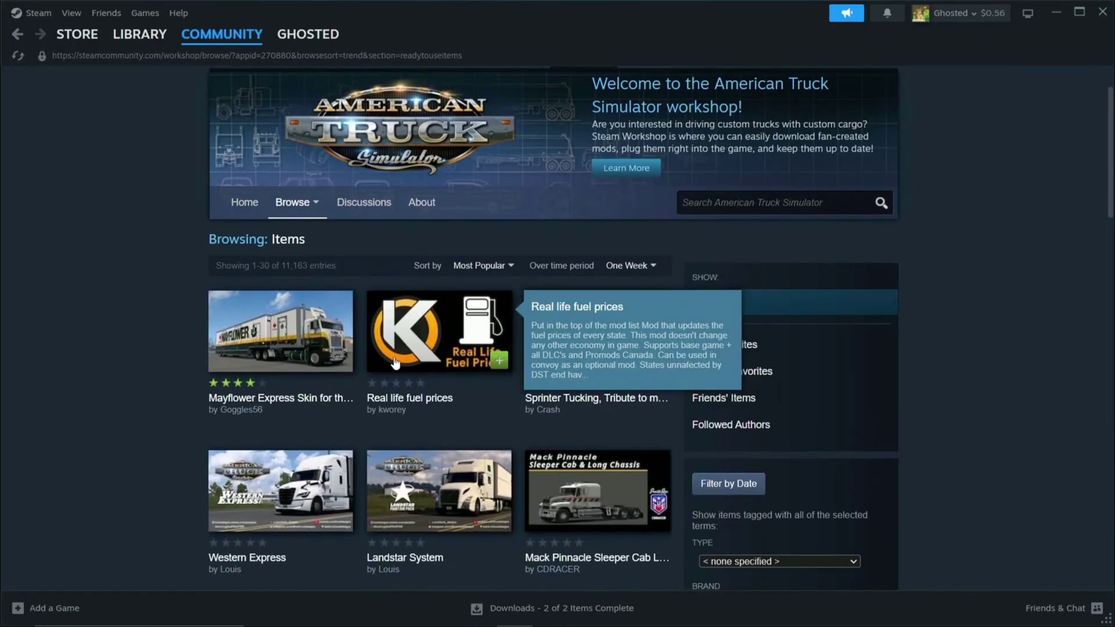
pyautogui.scroll(-9, 723, 366)
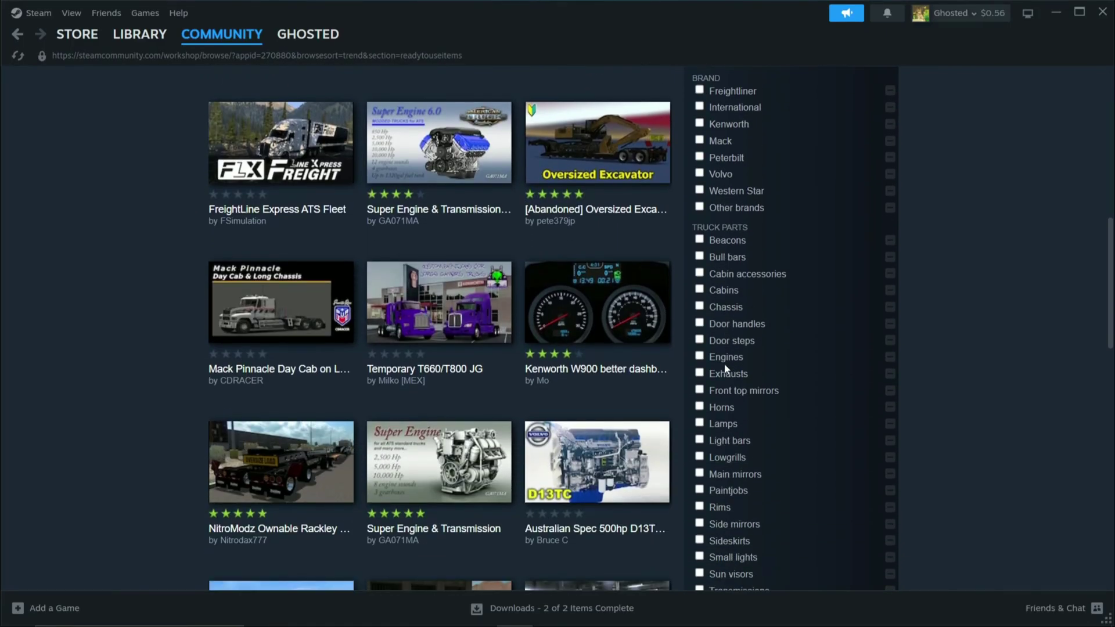
pyautogui.scroll(-5, 726, 367)
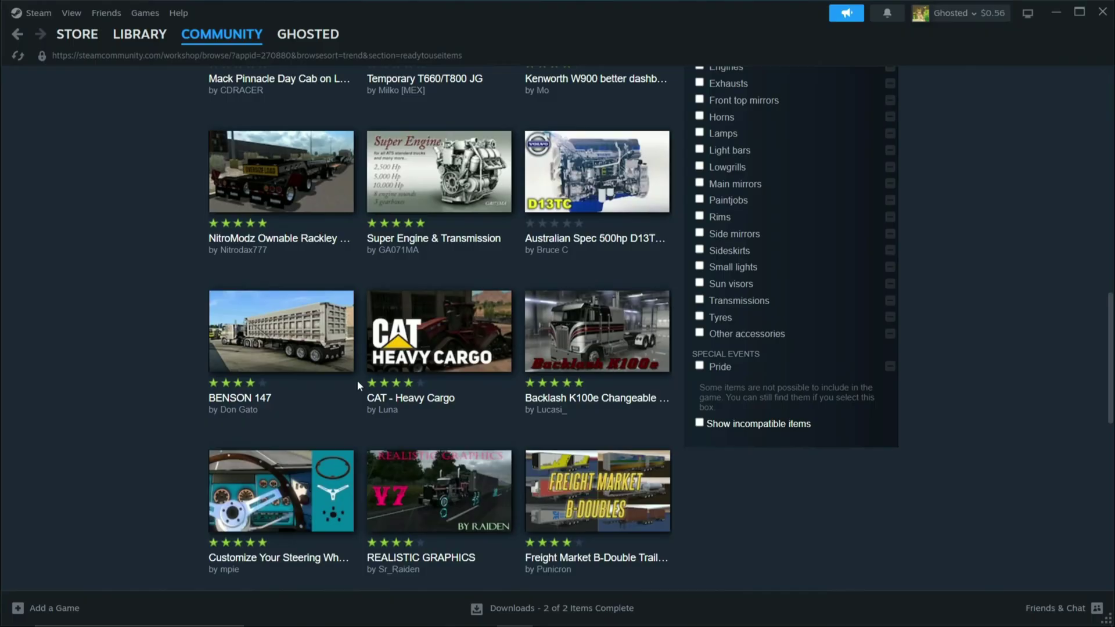
pyautogui.scroll(-2, 357, 381)
pyautogui.scroll(3, 407, 380)
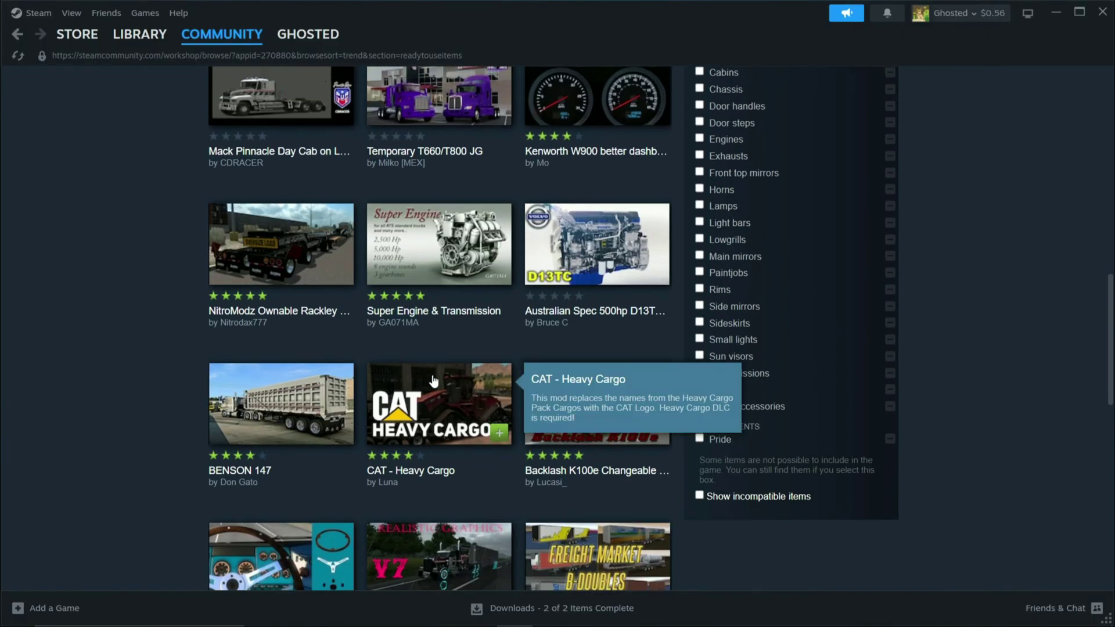
pyautogui.scroll(4, 434, 381)
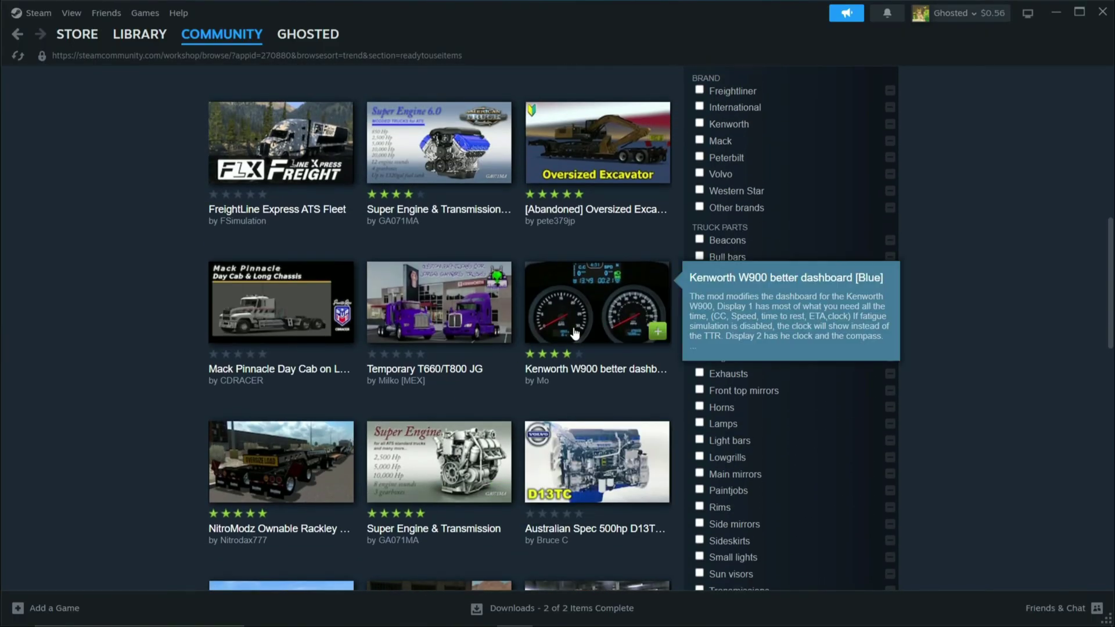
pyautogui.click(575, 333)
# Review the description and comments of the Kenworth W900 better dashboard [Blue] mod and subscribe to it
pyautogui.scroll(-5, 578, 332)
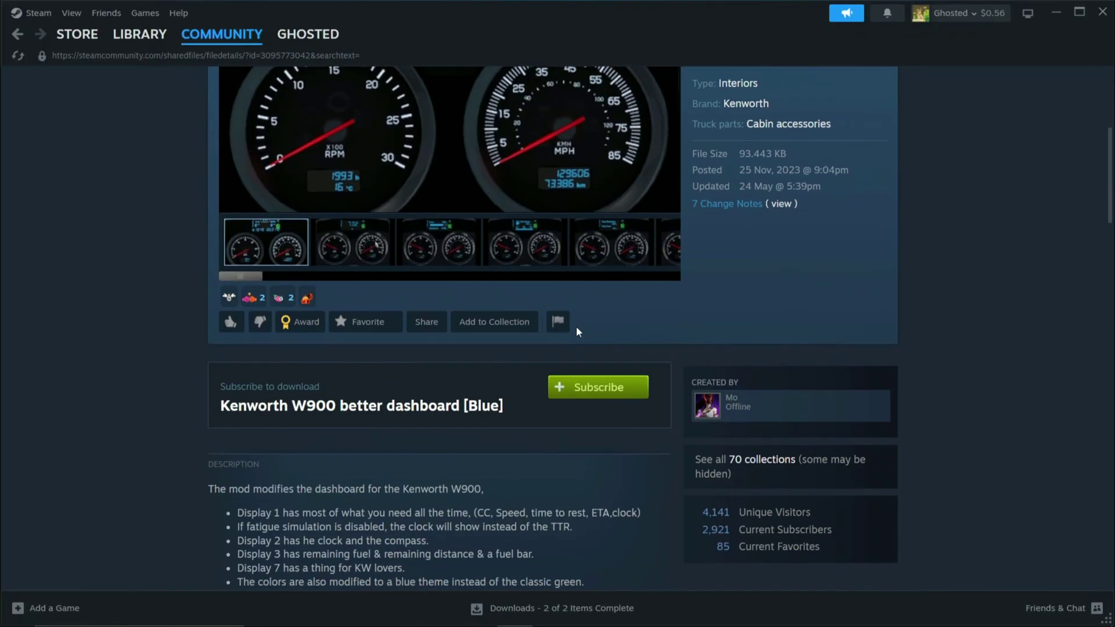
pyautogui.scroll(-20, 577, 330)
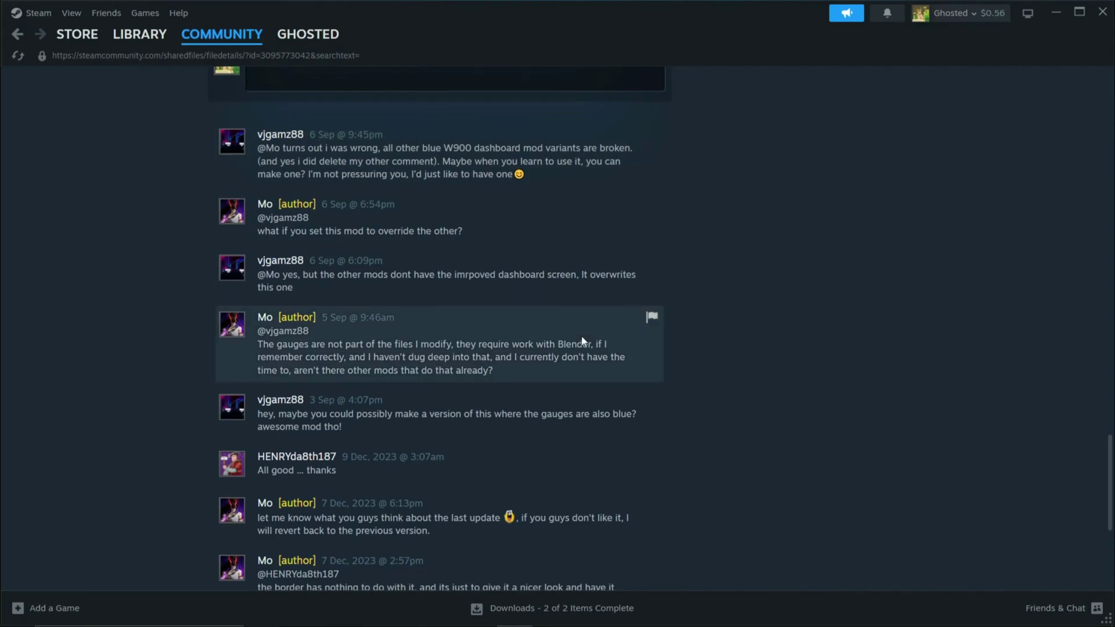
pyautogui.scroll(20, 583, 341)
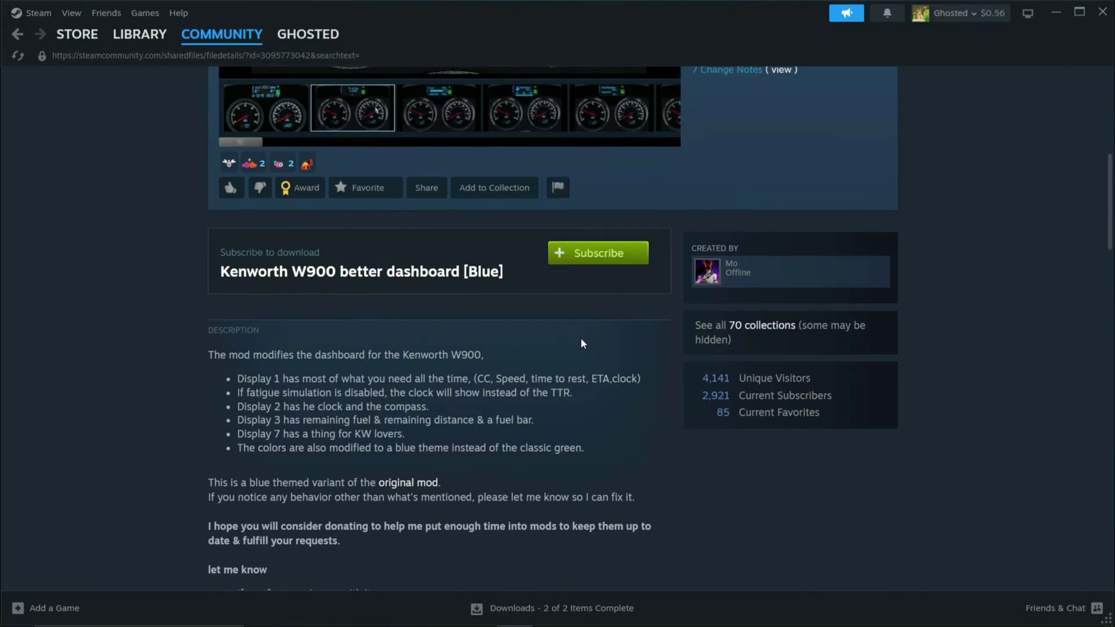
pyautogui.scroll(5, 581, 338)
pyautogui.scroll(-3, 690, 329)
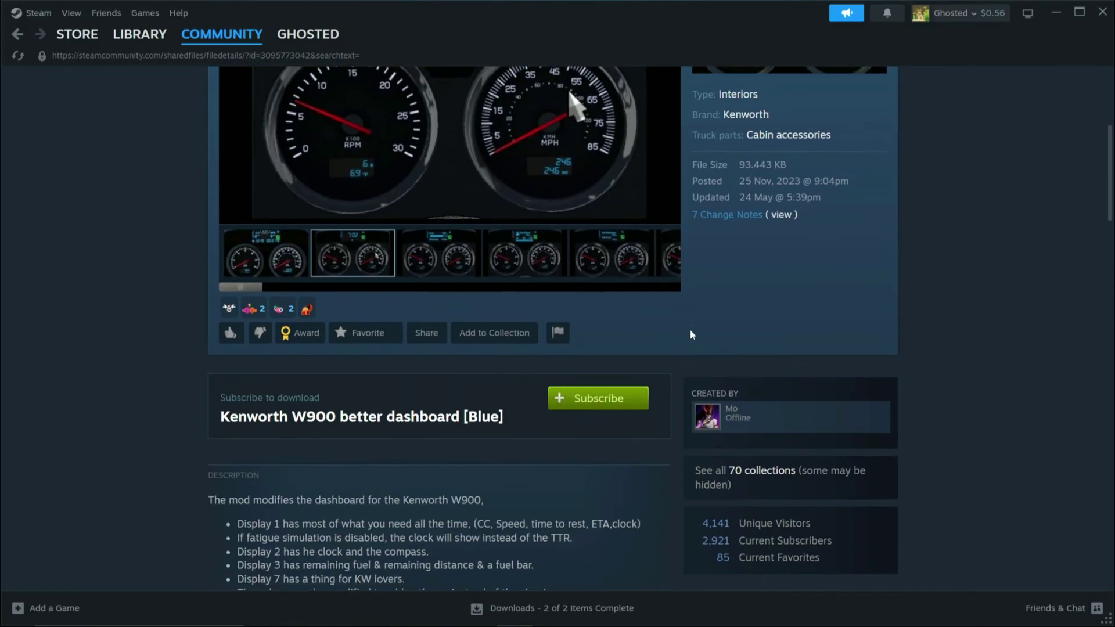
pyautogui.scroll(4, 690, 335)
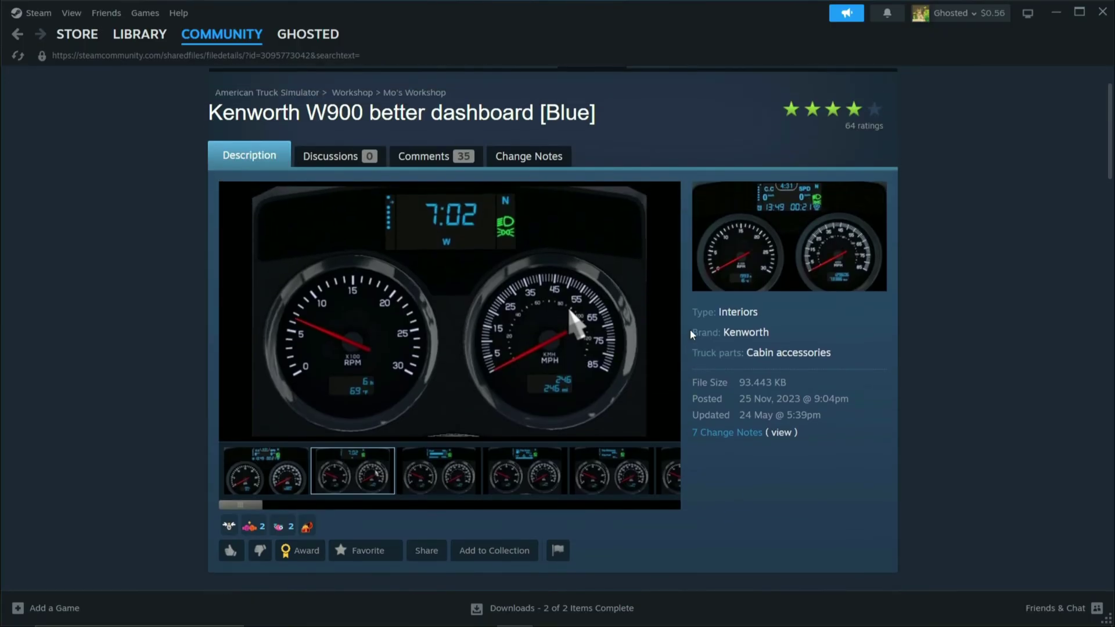
pyautogui.scroll(-4, 690, 329)
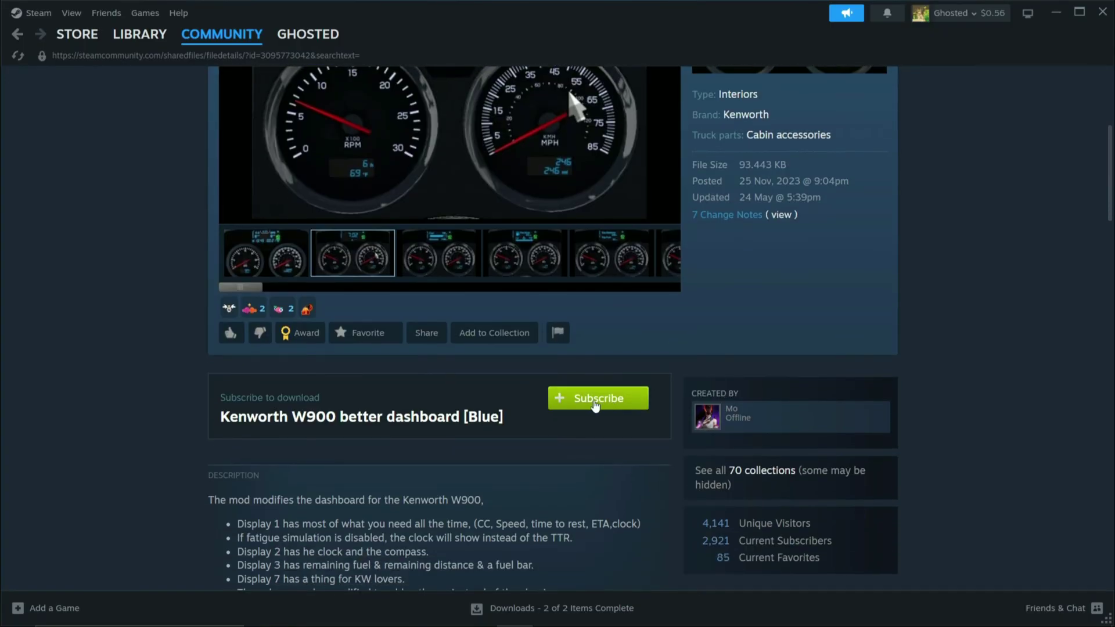
pyautogui.click(603, 402)
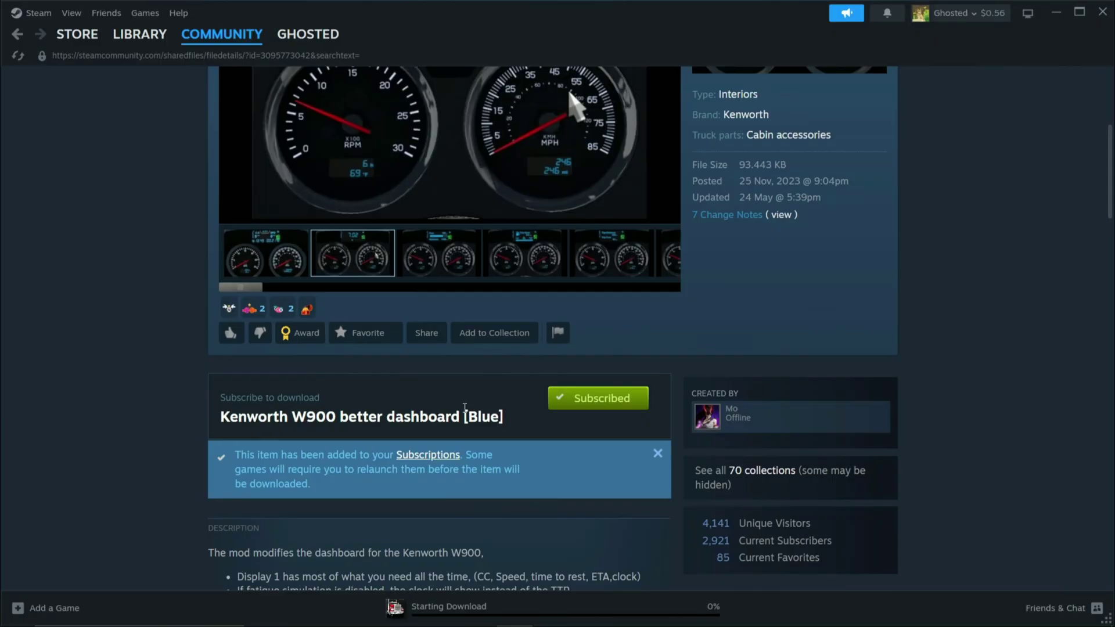
pyautogui.scroll(3, 523, 378)
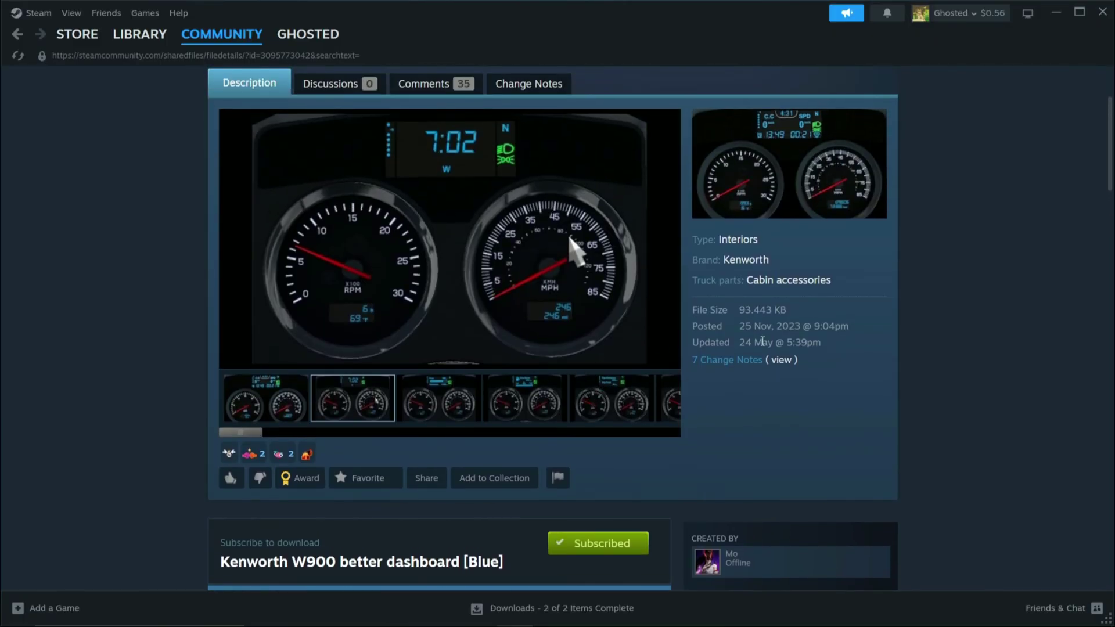
pyautogui.scroll(3, 763, 341)
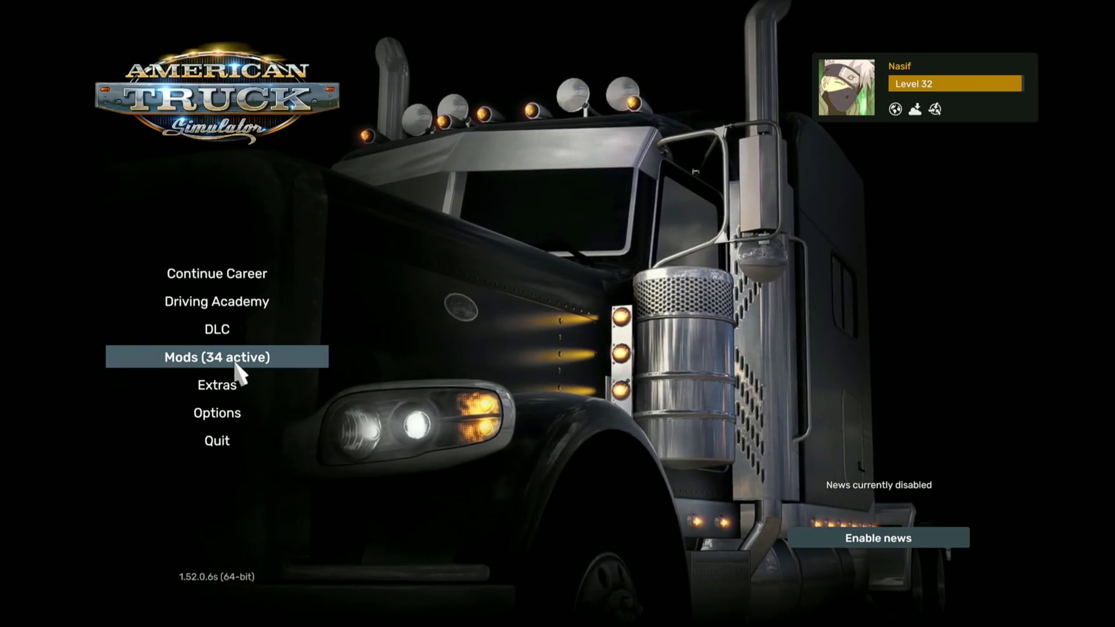
# Open the mod manager and activate the More Used Trucks mod
pyautogui.click(259, 359)
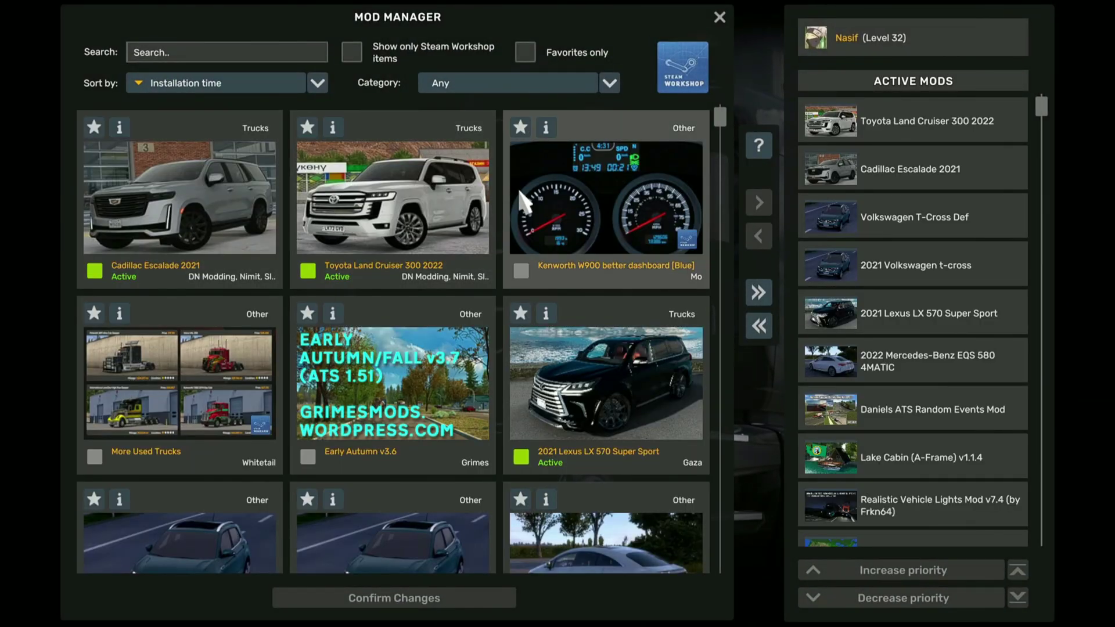
pyautogui.scroll(-1, 225, 405)
pyautogui.click(197, 384)
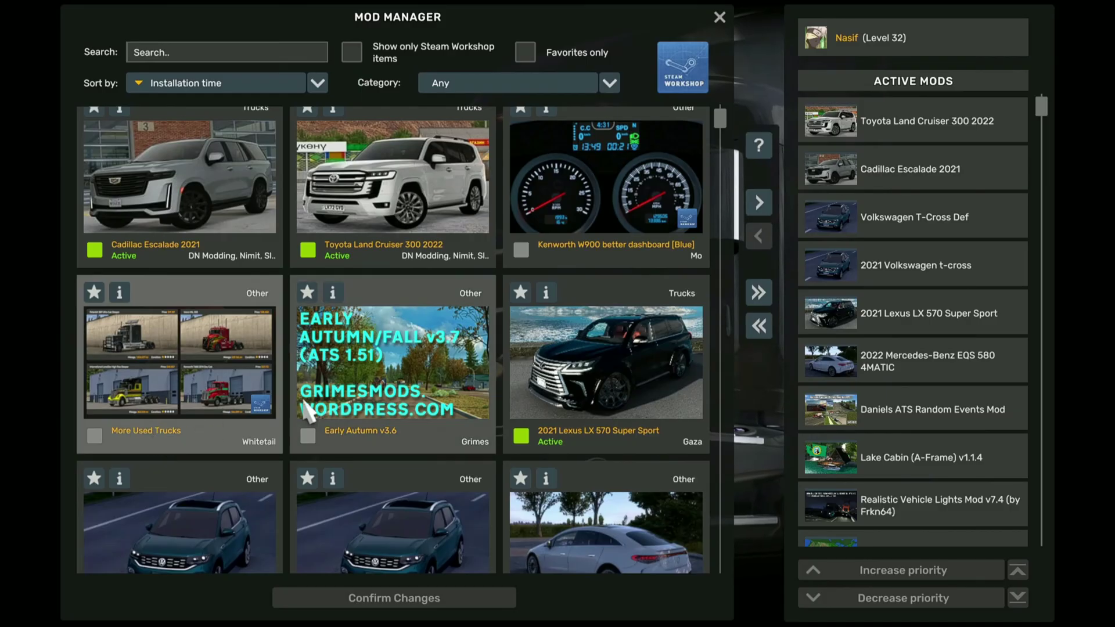
pyautogui.click(604, 227)
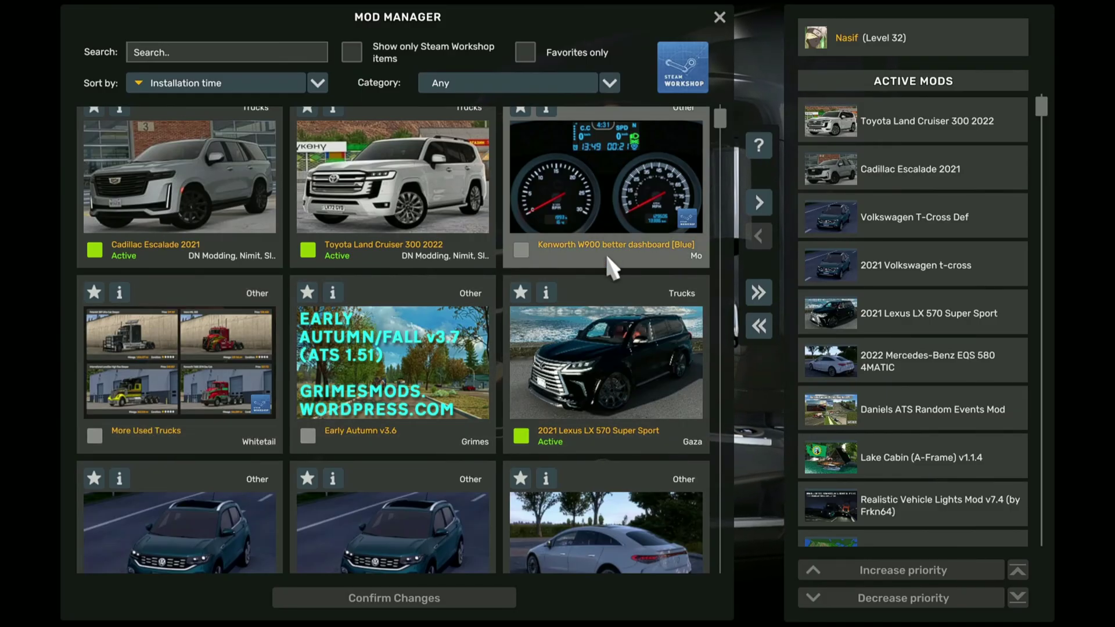
pyautogui.click(148, 359)
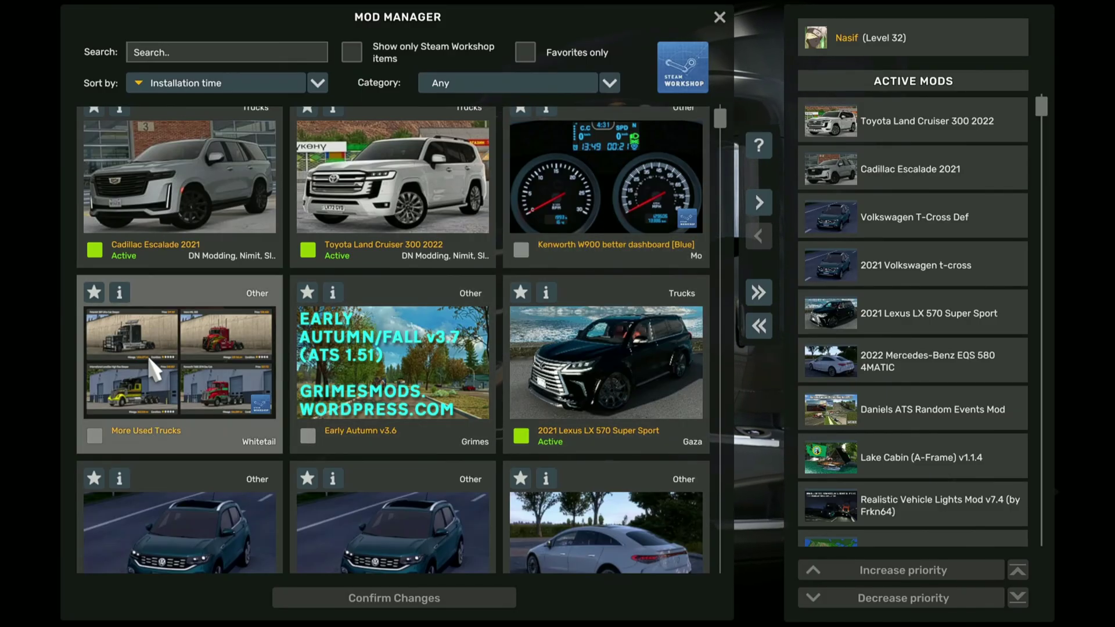
pyautogui.doubleClick(144, 366)
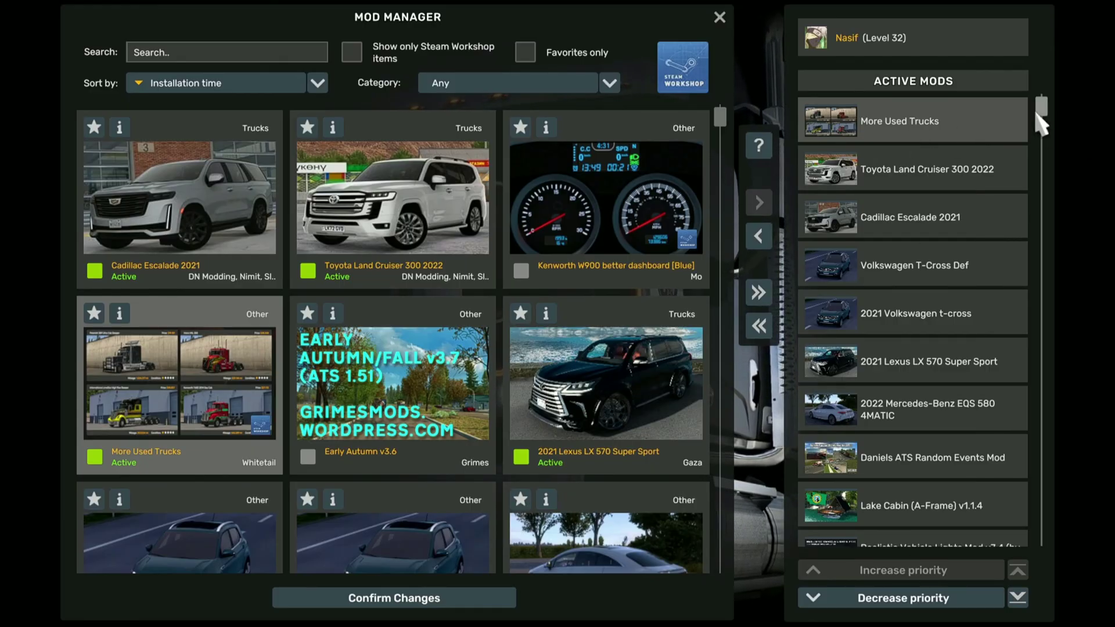
# Review the whole active mods list and its order, and select the Kenworth W900 better dashboard [Blue] mod
pyautogui.moveTo(1036, 113); pyautogui.dragTo(1066, 553)
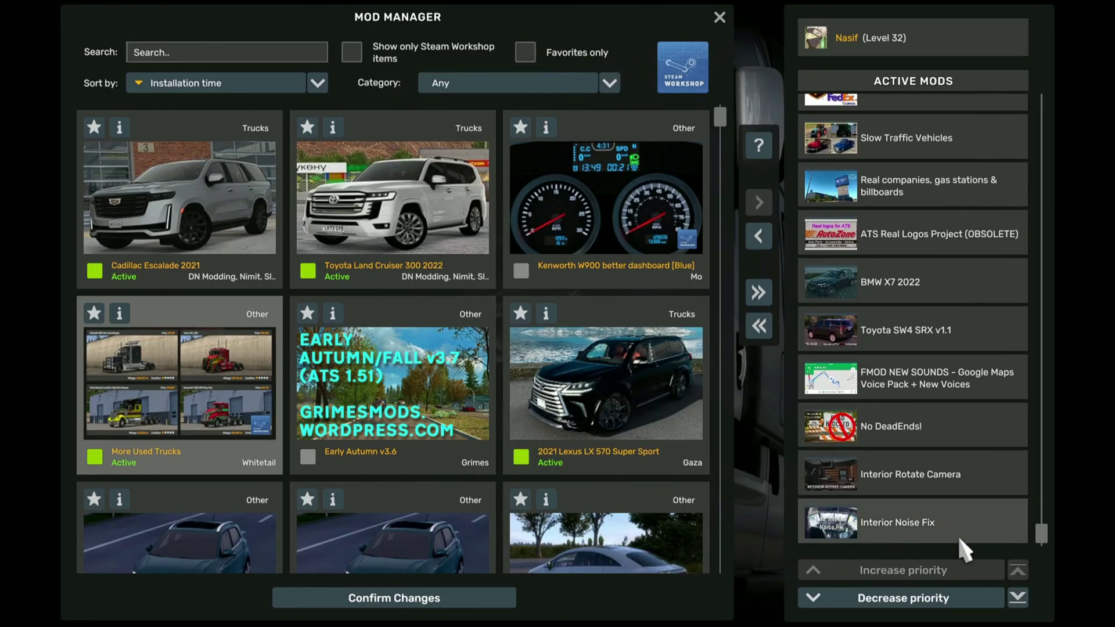
pyautogui.moveTo(1046, 541); pyautogui.dragTo(1045, 68)
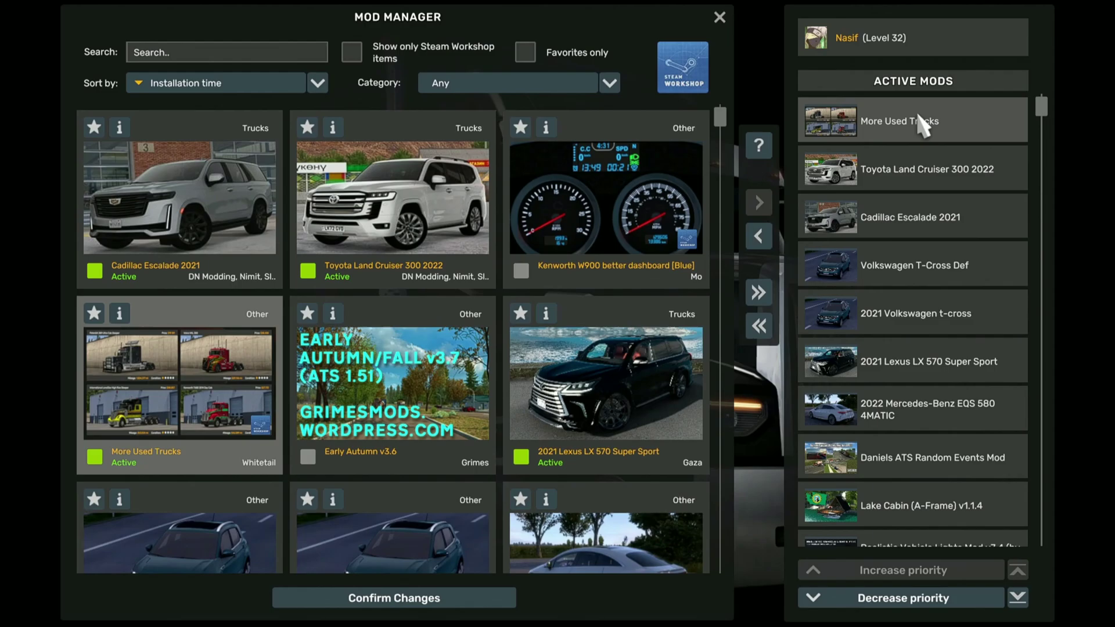
pyautogui.doubleClick(632, 185)
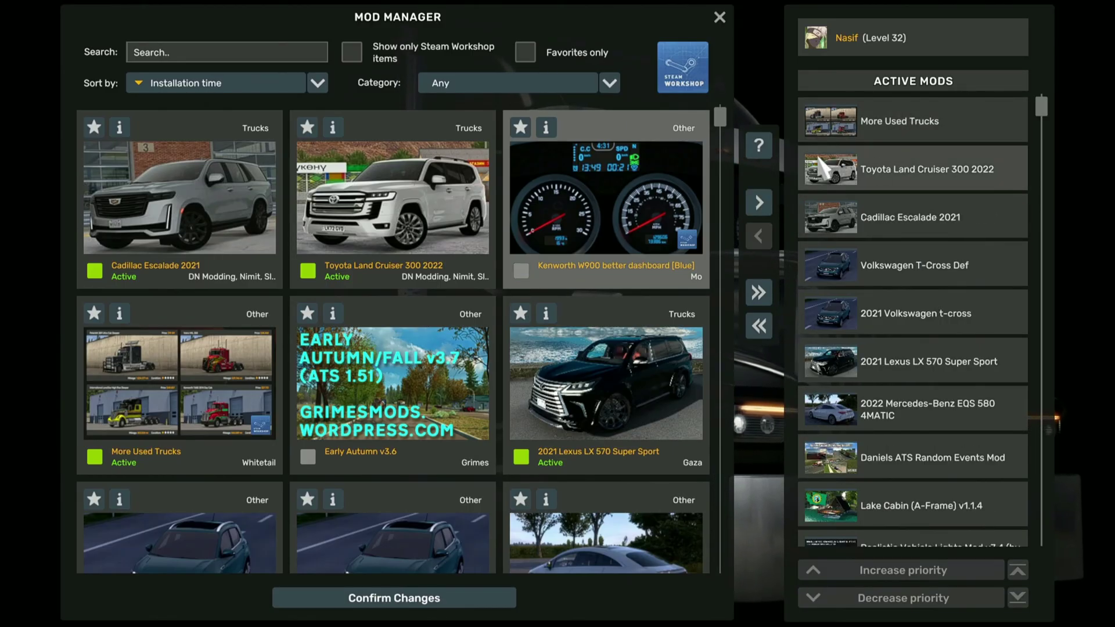
pyautogui.click(759, 236)
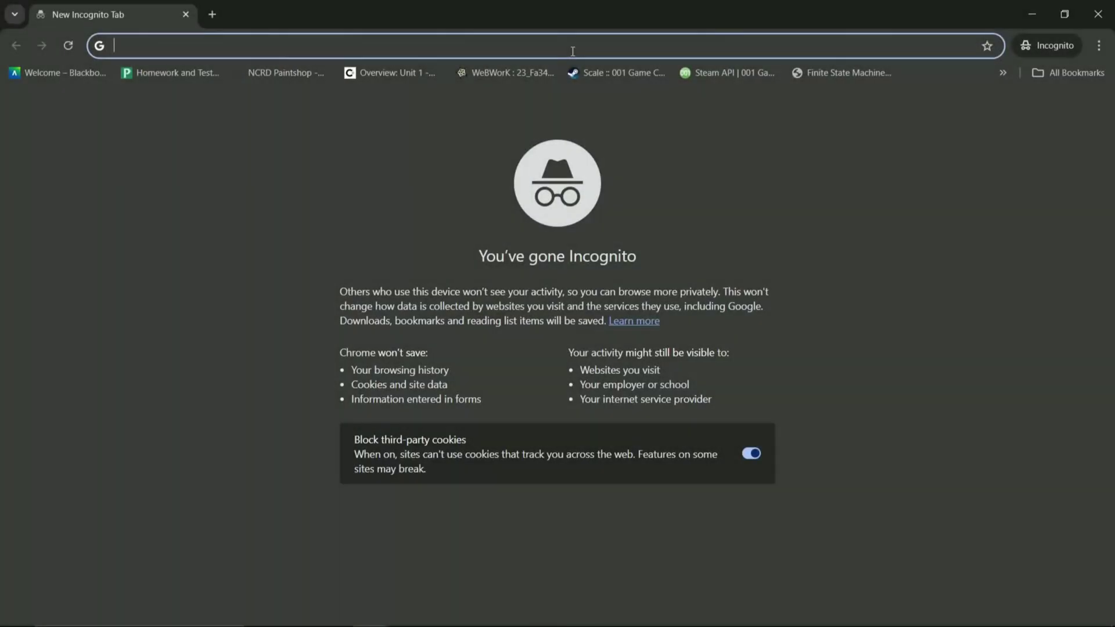
# Switch to the Chrome browser and open the atsmods.lt home page
pyautogui.write('atsmods.lt/category/cars/')
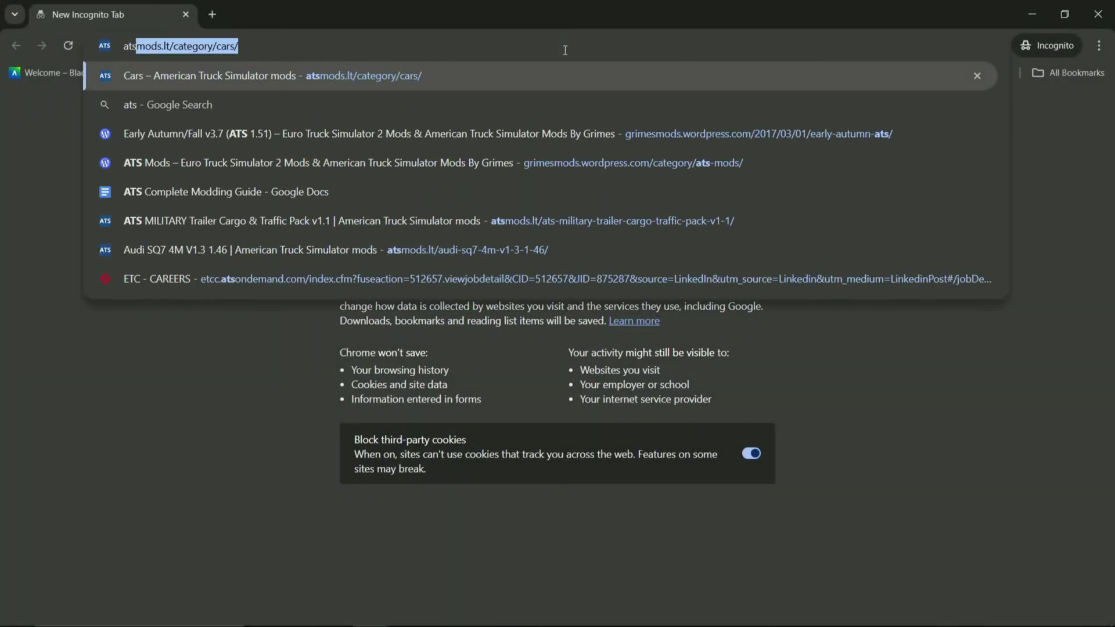
pyautogui.press('Right')
pyautogui.press('BackSpace')
pyautogui.press('BackSpace')
pyautogui.press('BackSpace')
pyautogui.press('BackSpace')
pyautogui.press('BackSpace')
pyautogui.press('BackSpace')
pyautogui.press('BackSpace')
pyautogui.press('BackSpace')
pyautogui.press('BackSpace')
pyautogui.press('BackSpace')
pyautogui.press('BackSpace')
pyautogui.press('BackSpace')
pyautogui.press('BackSpace')
pyautogui.press('BackSpace')
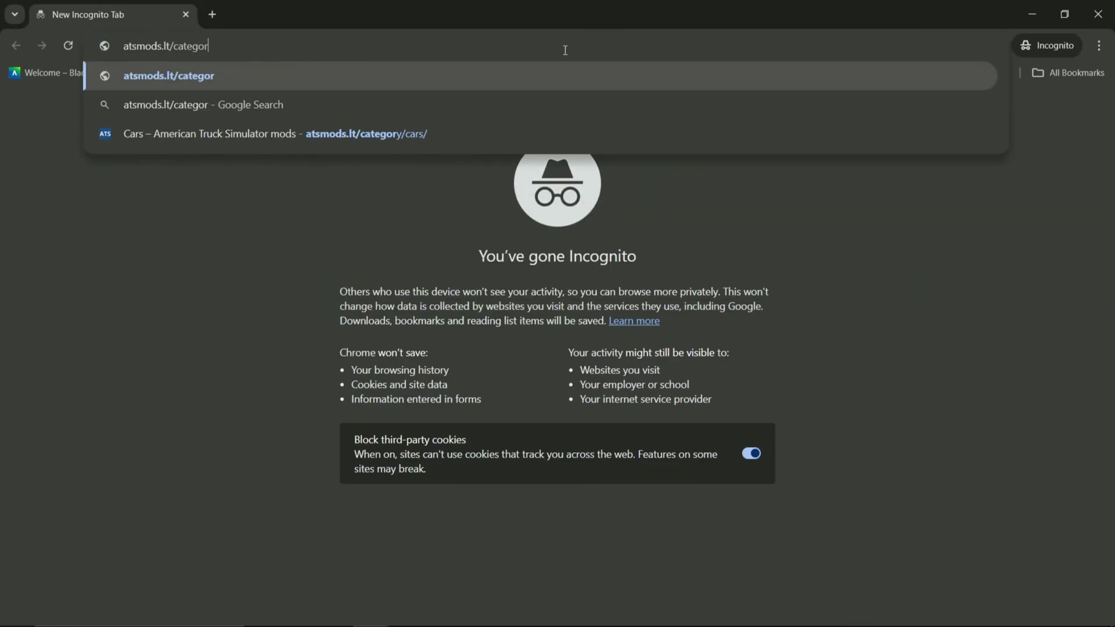
pyautogui.press('BackSpace')
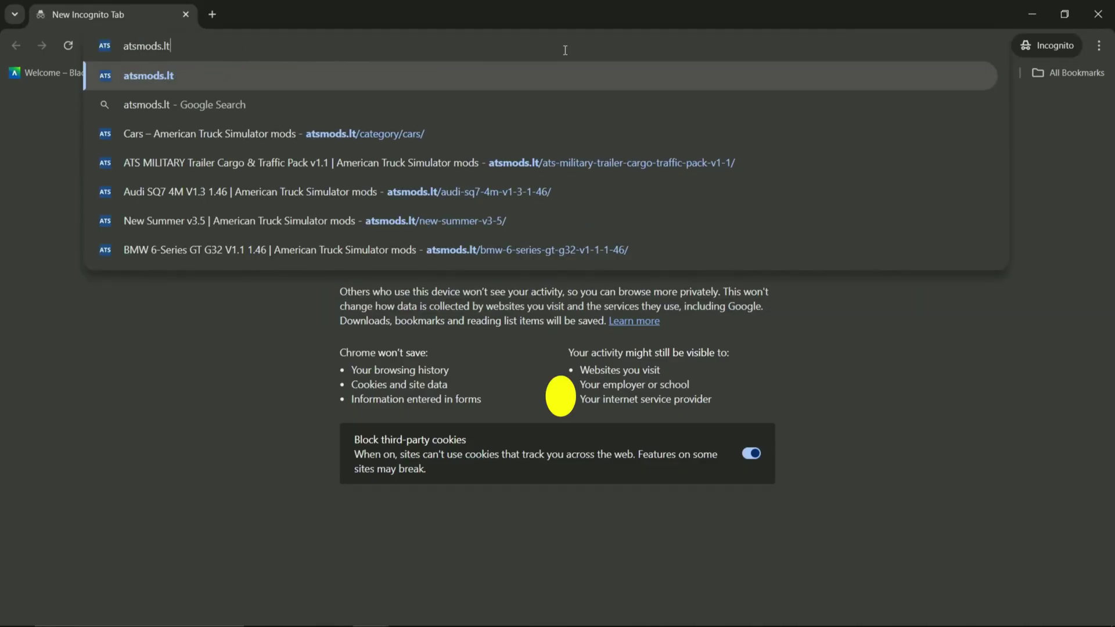
pyautogui.press('Return')
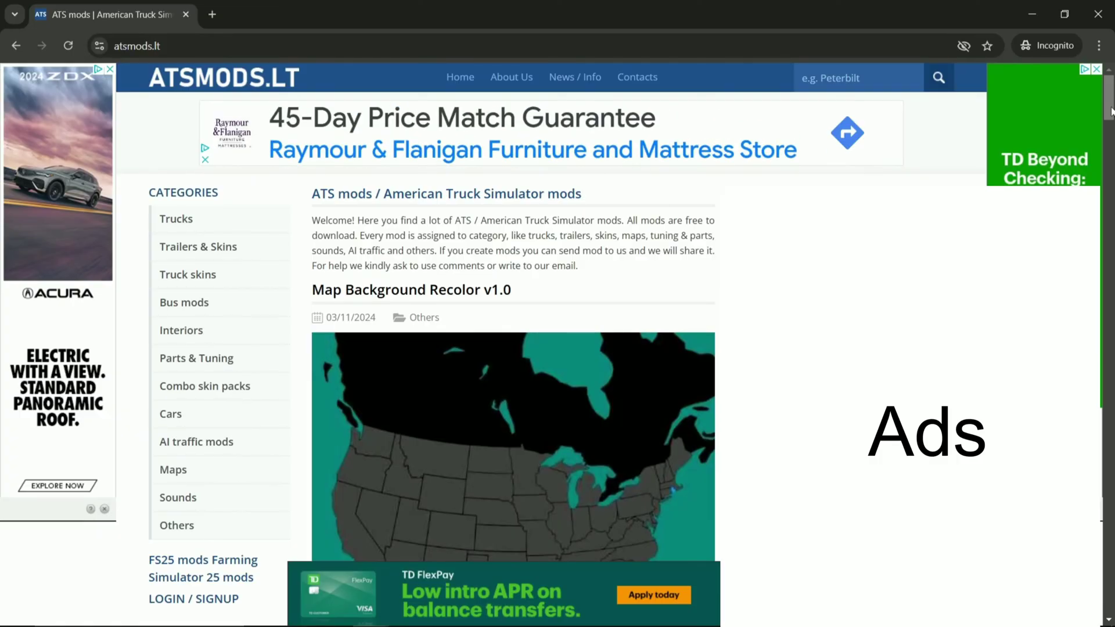
# Look through the categories and mods on the first listing page, dismiss the ads and go to page 3
pyautogui.moveTo(1111, 111); pyautogui.dragTo(1112, 115)
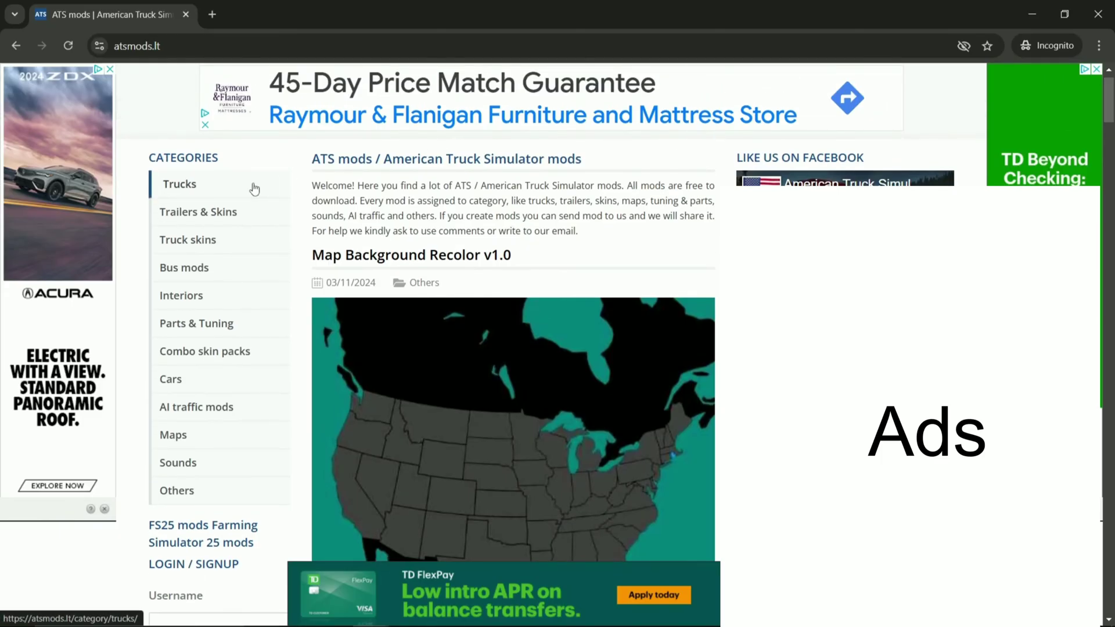
pyautogui.scroll(1, 152, 183)
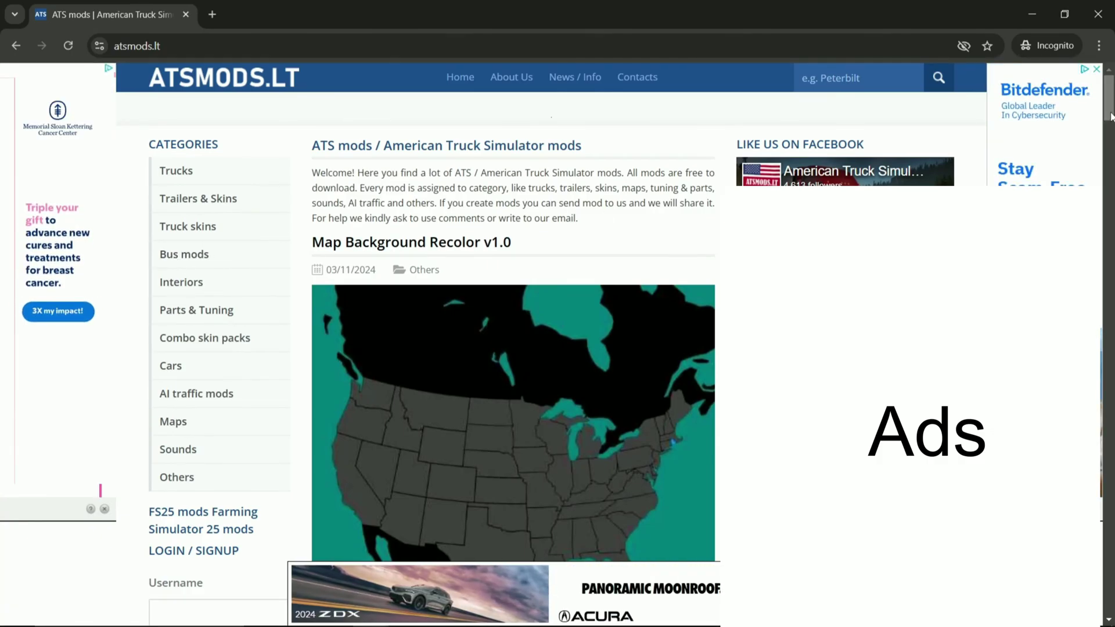
pyautogui.scroll(-8, 1111, 114)
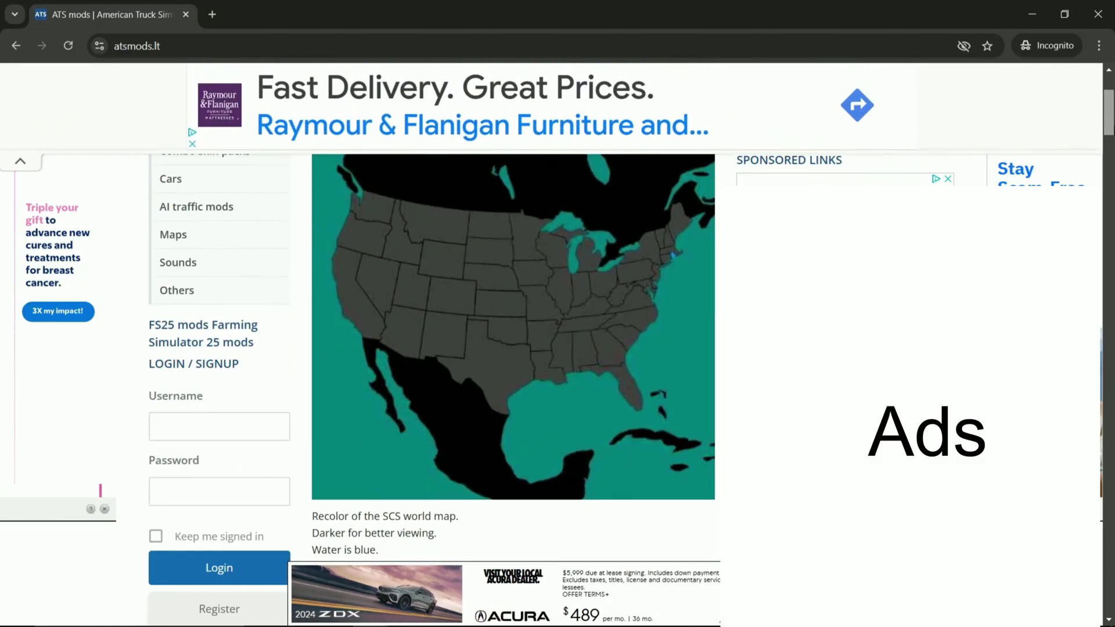
pyautogui.scroll(-15, 1111, 115)
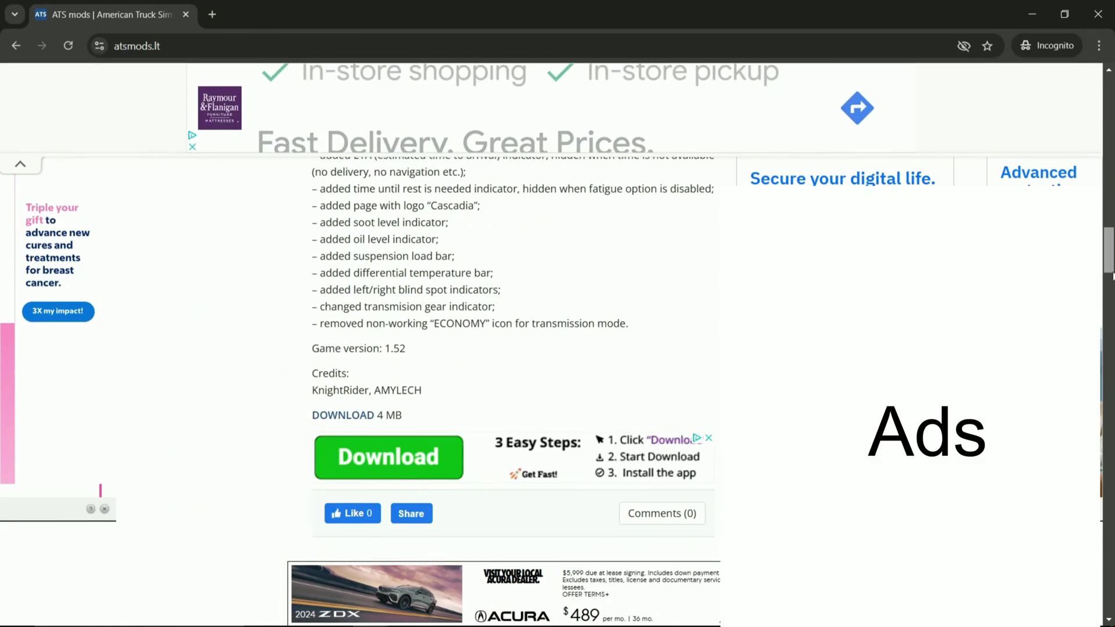
pyautogui.scroll(-15, 513, 360)
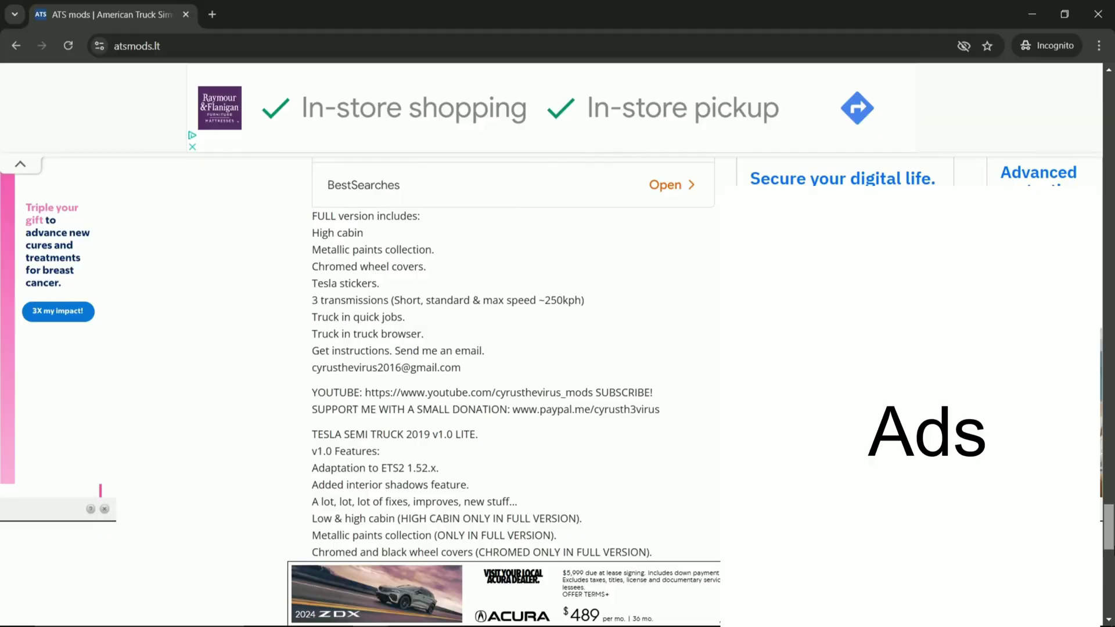
pyautogui.scroll(-8, 513, 360)
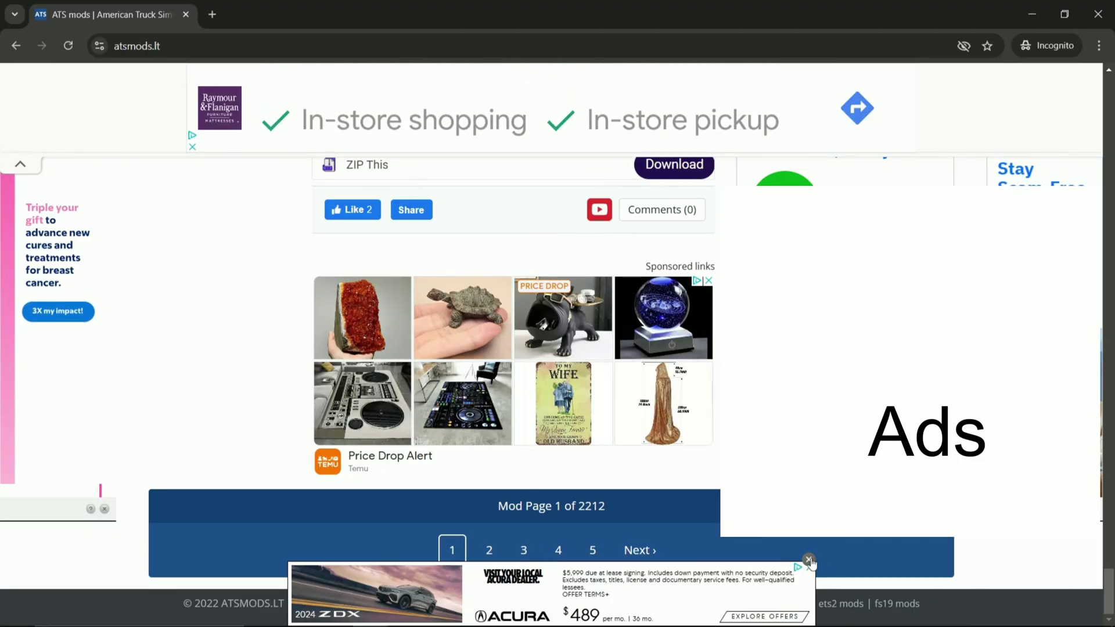
pyautogui.click(809, 560)
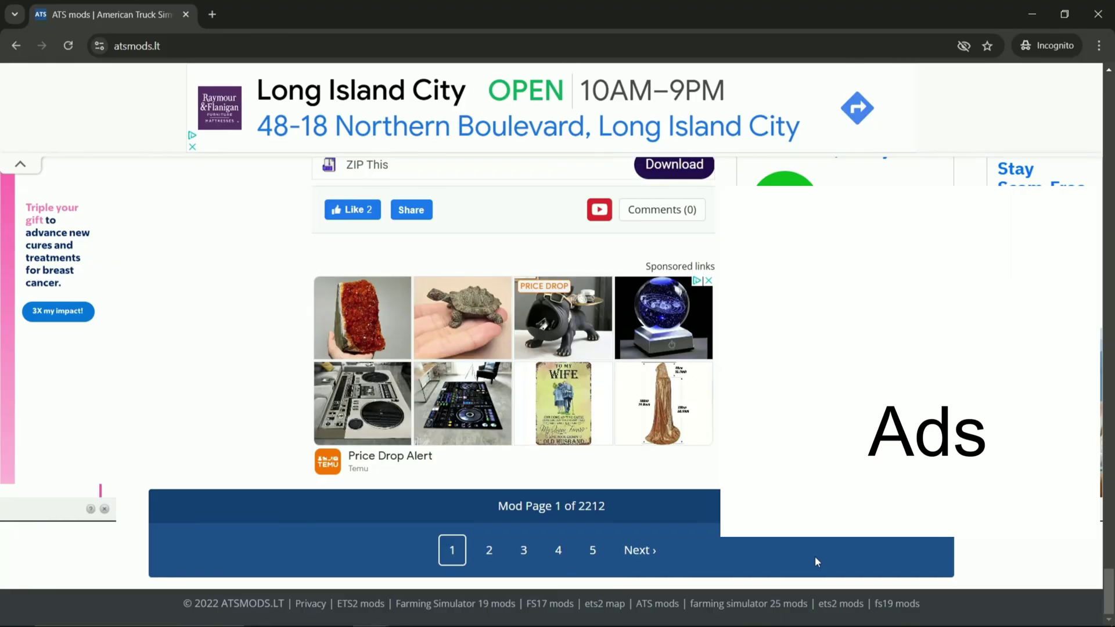
pyautogui.click(526, 557)
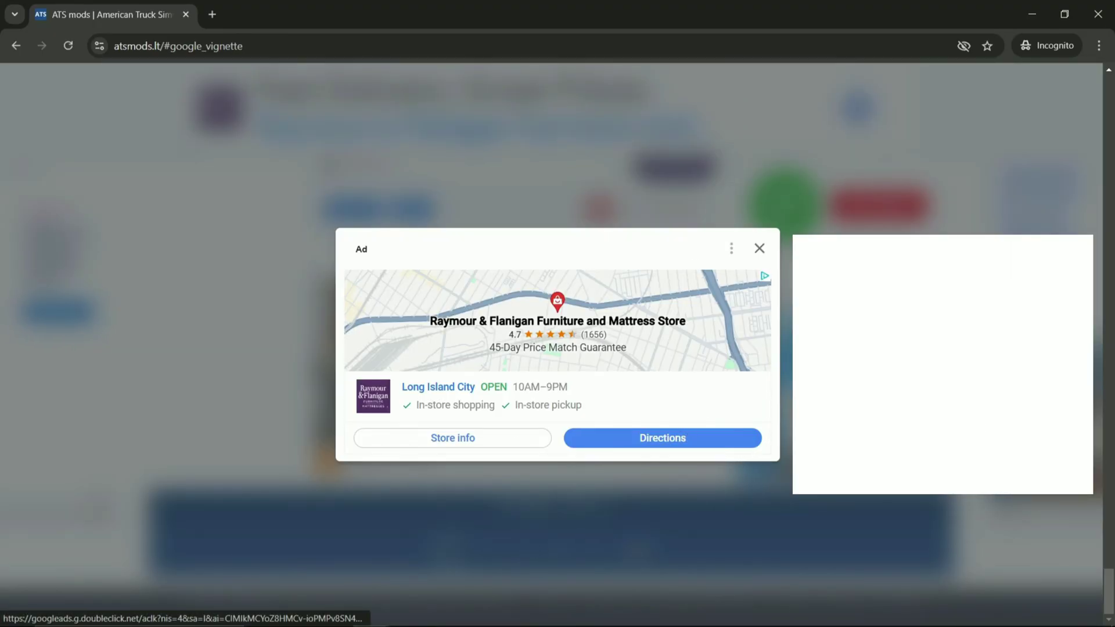
pyautogui.click(761, 251)
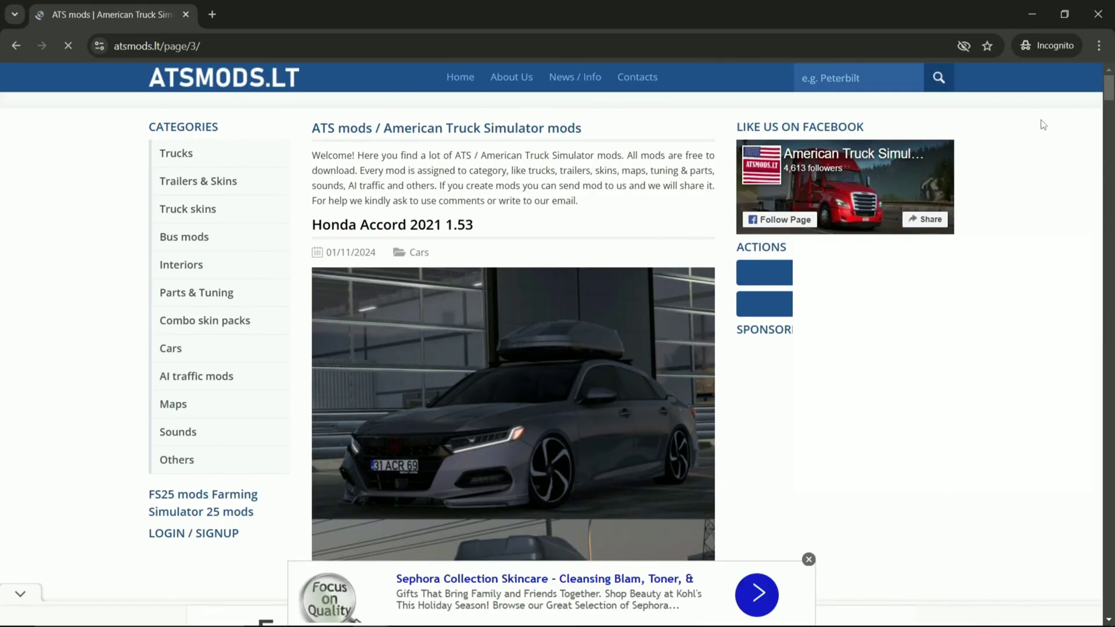
# Browse page 3 of the mods, open the Honda Accord 2021 1.53 page and go to its download section
pyautogui.scroll(-5, 800, 206)
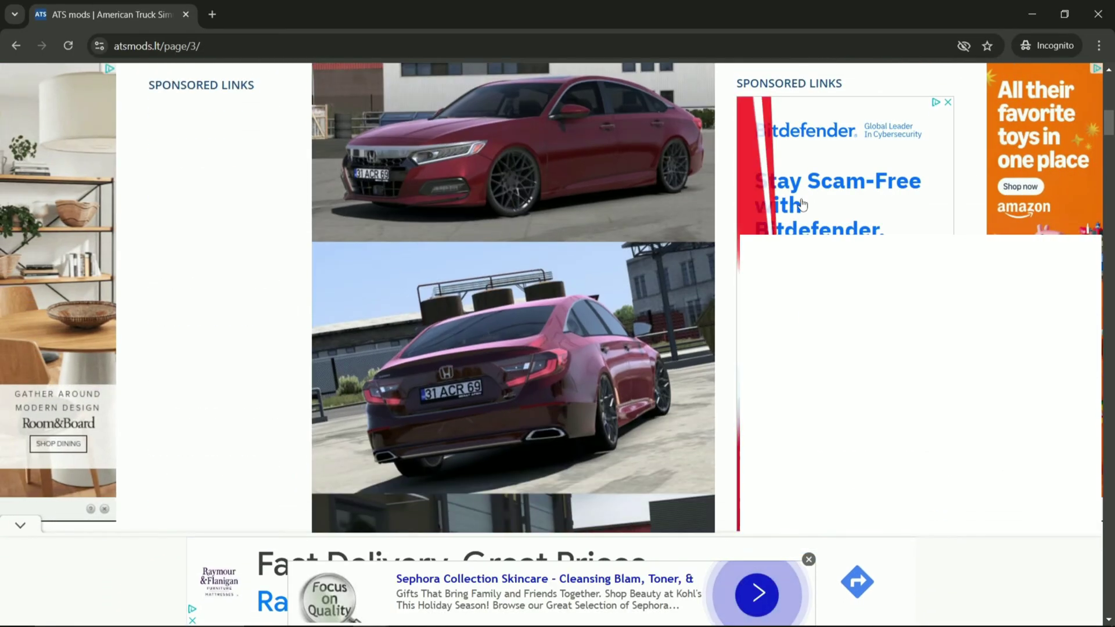
pyautogui.scroll(-5, 800, 205)
pyautogui.scroll(10, 797, 208)
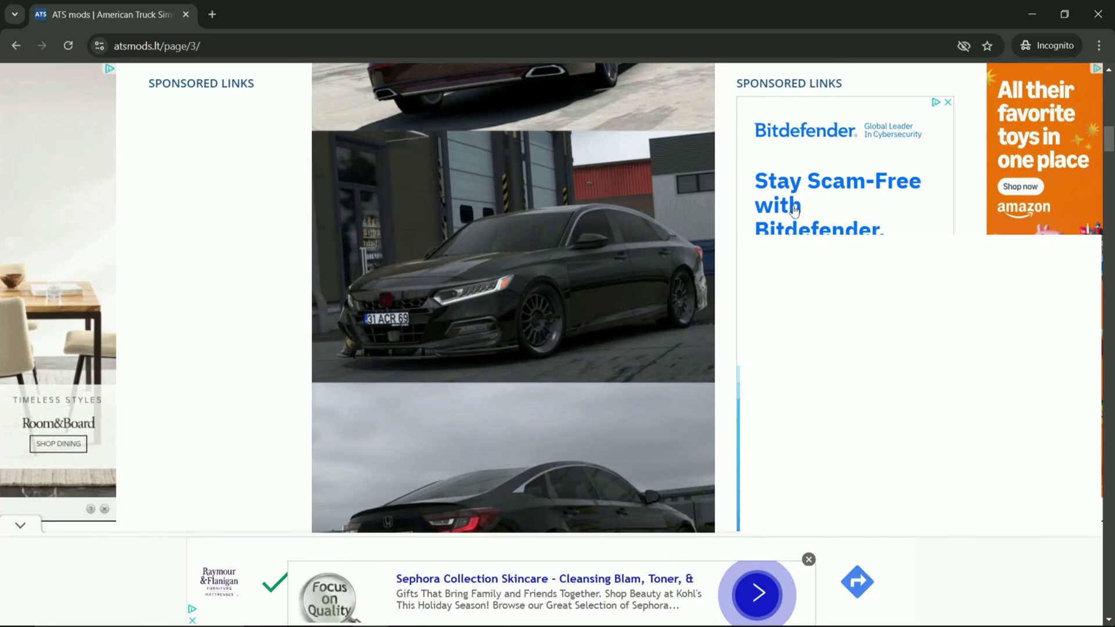
pyautogui.scroll(8, 795, 209)
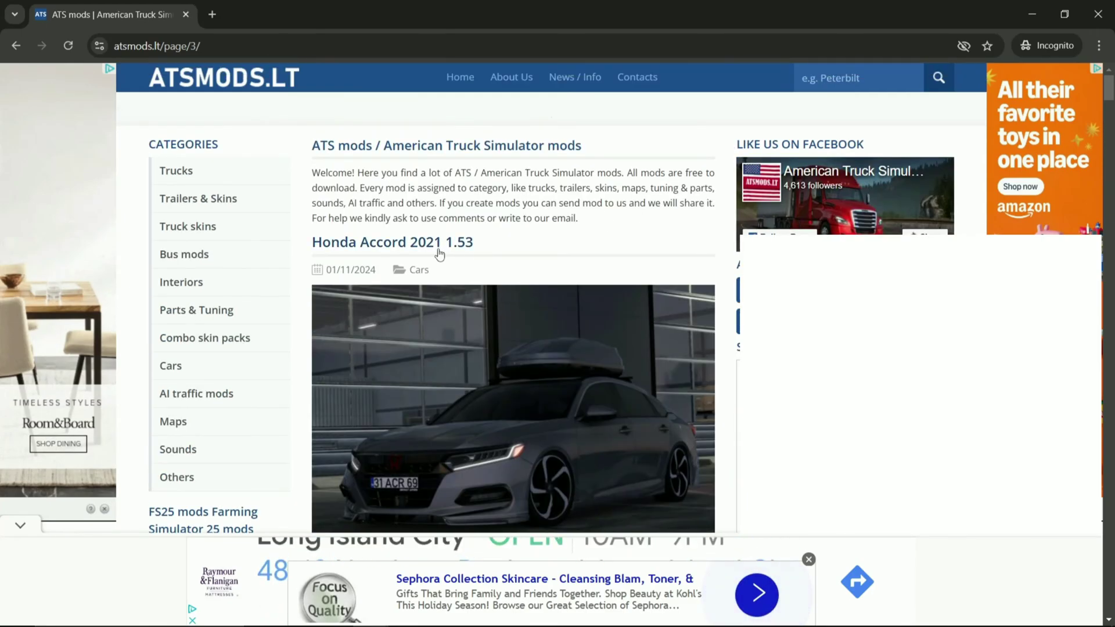
pyautogui.click(468, 242)
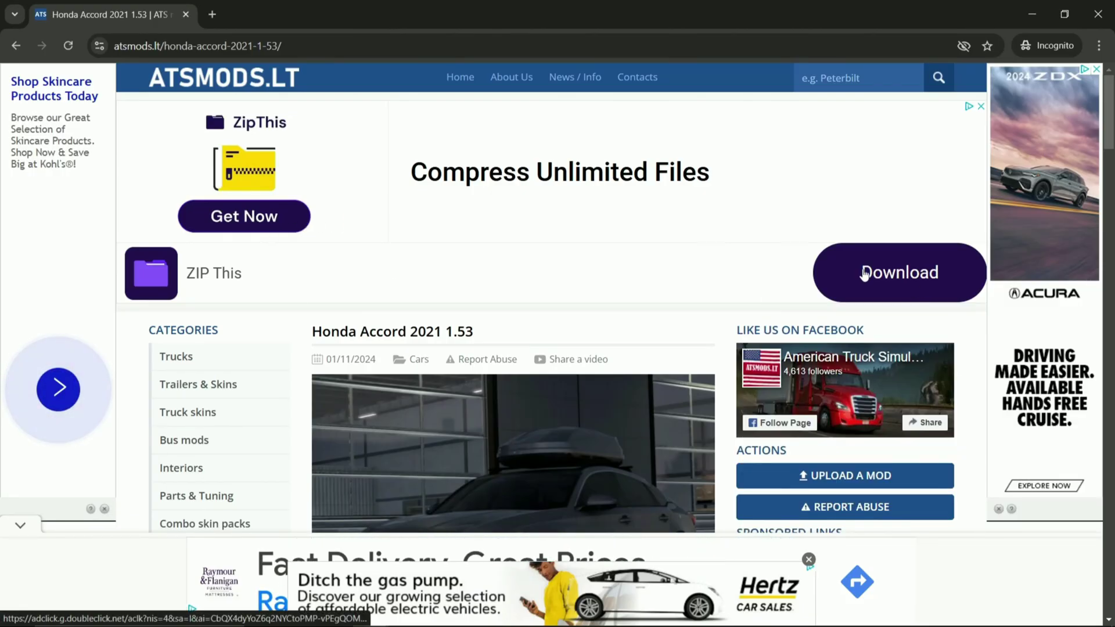
pyautogui.moveTo(1110, 124); pyautogui.dragTo(1113, 467)
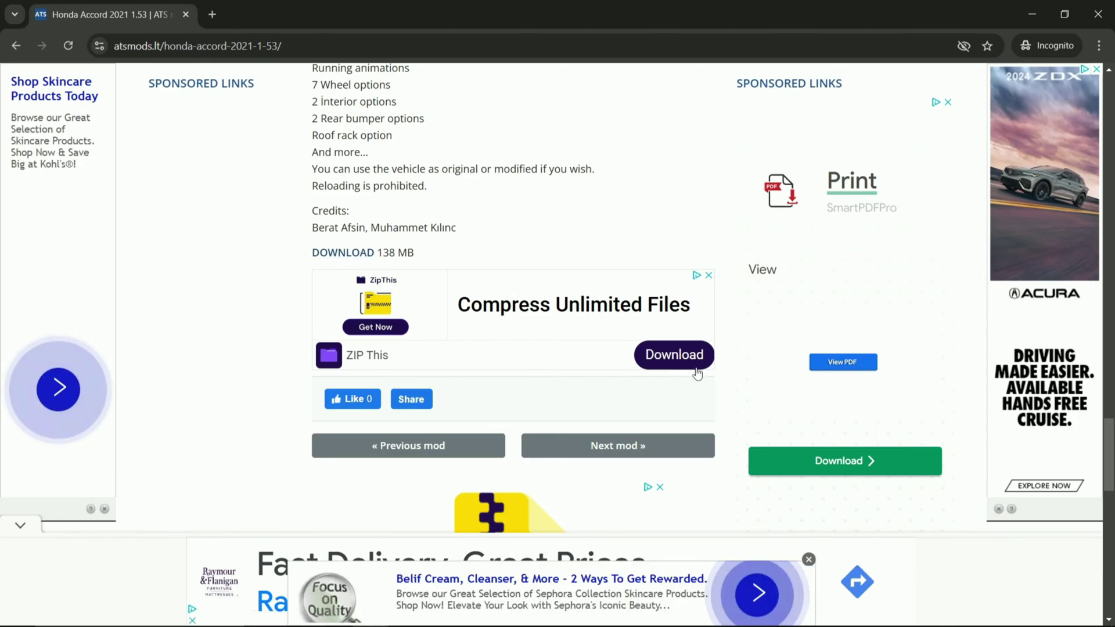
# Follow the ZipThis ad to inspect the name and type of its offered file, cancel the save and return to the mod page
pyautogui.click(677, 365)
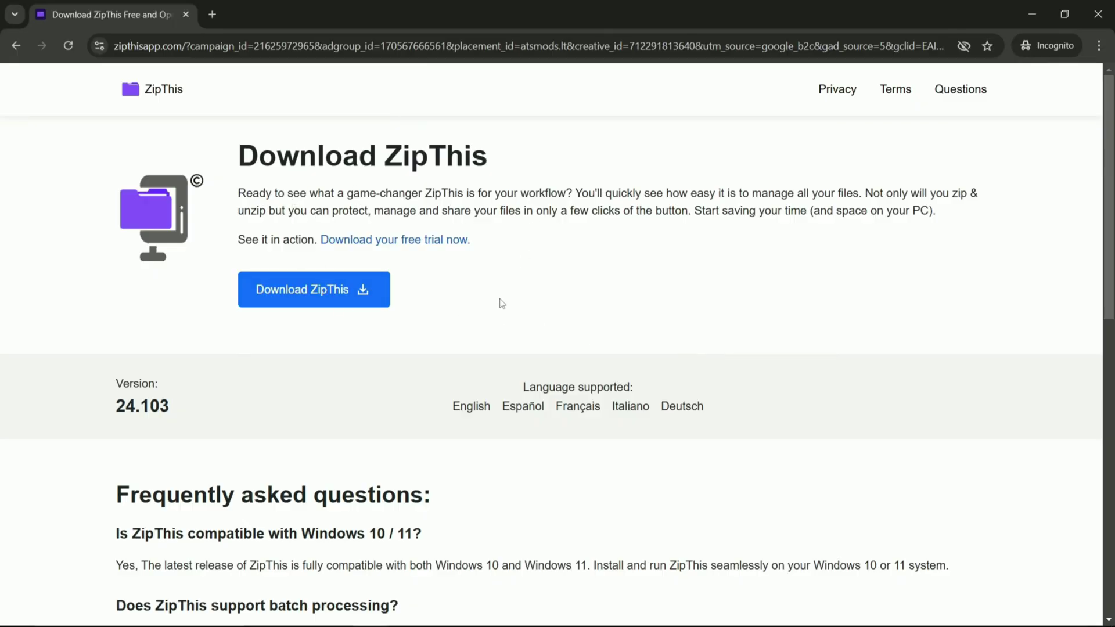
pyautogui.click(365, 300)
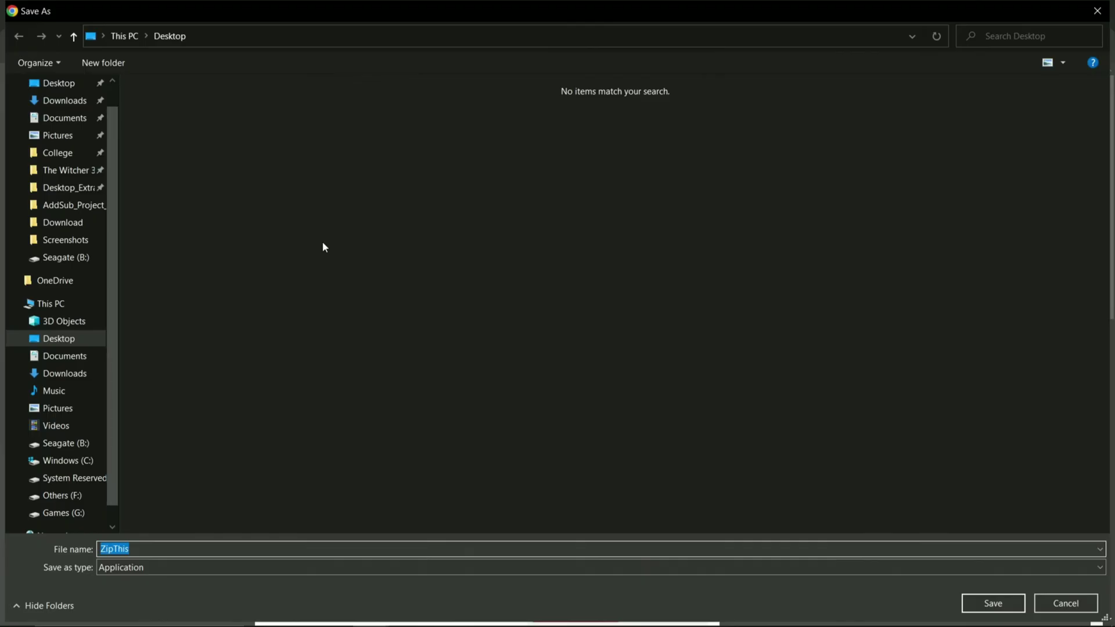
pyautogui.click(160, 567)
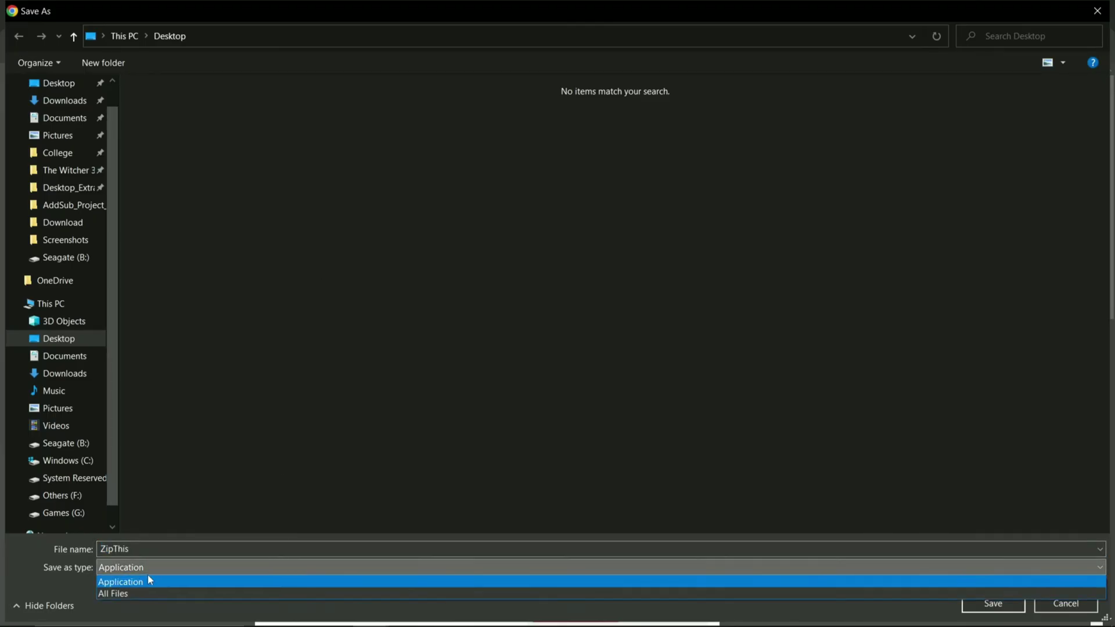
pyautogui.click(144, 572)
pyautogui.click(144, 572)
pyautogui.click(145, 572)
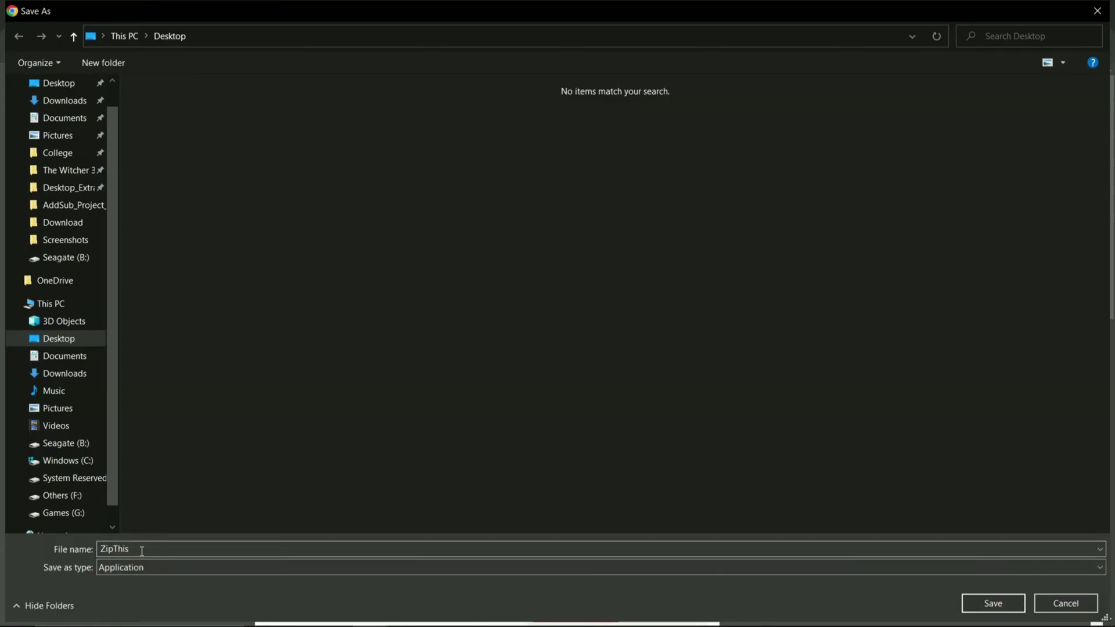
pyautogui.moveTo(142, 551); pyautogui.dragTo(101, 552)
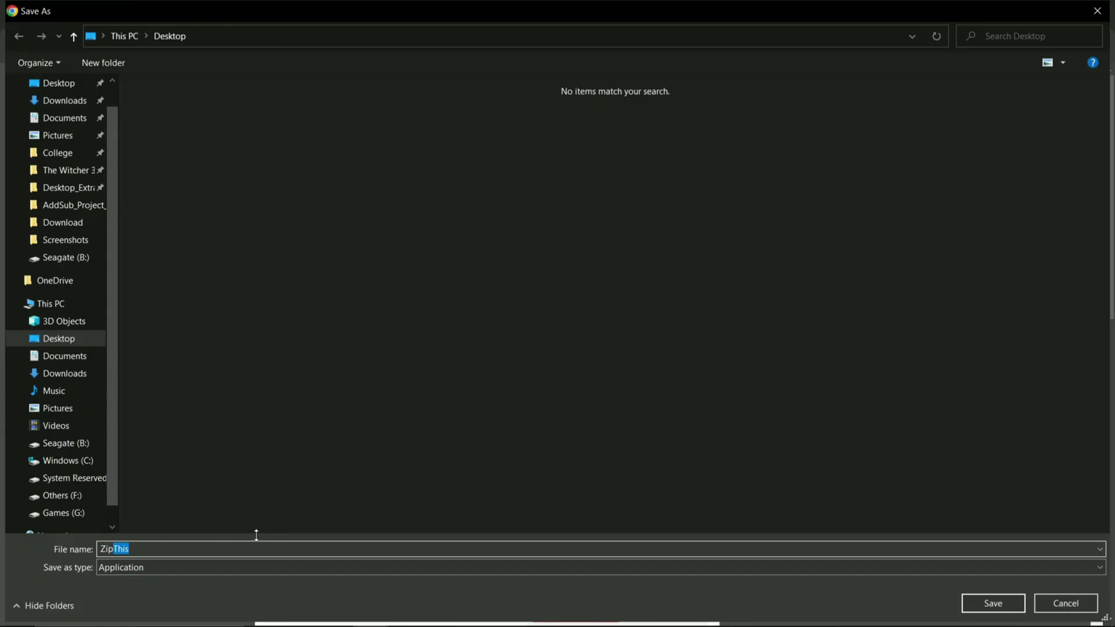
pyautogui.click(185, 553)
pyautogui.click(1064, 605)
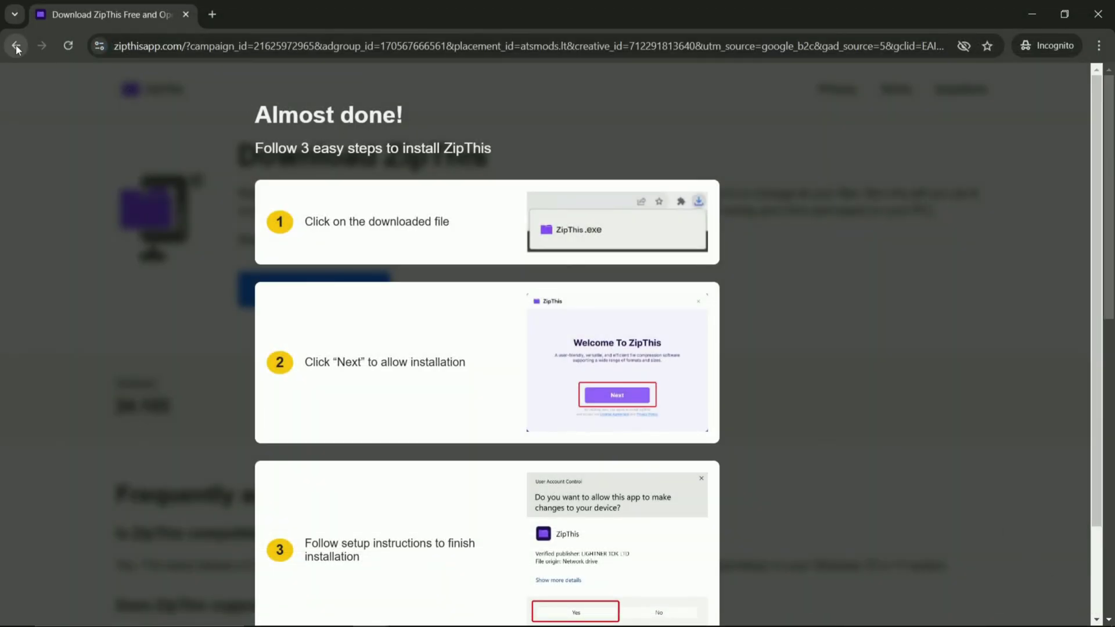
pyautogui.click(16, 47)
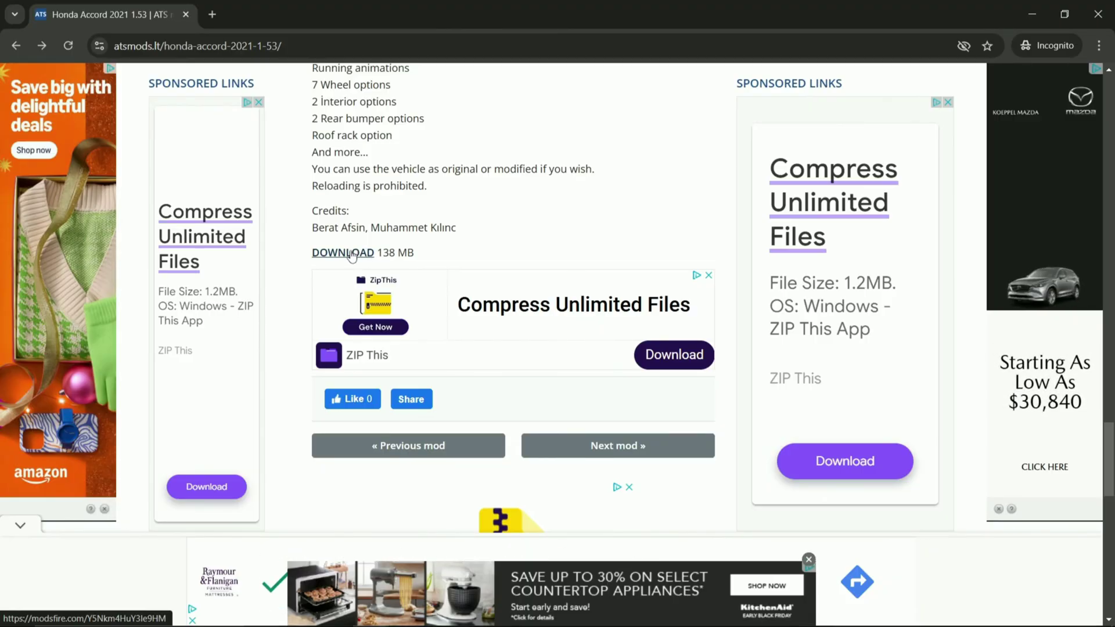
# Open the Honda Accord 2021 1.53 download page on modsfire.com and examine its web address
pyautogui.click(351, 254)
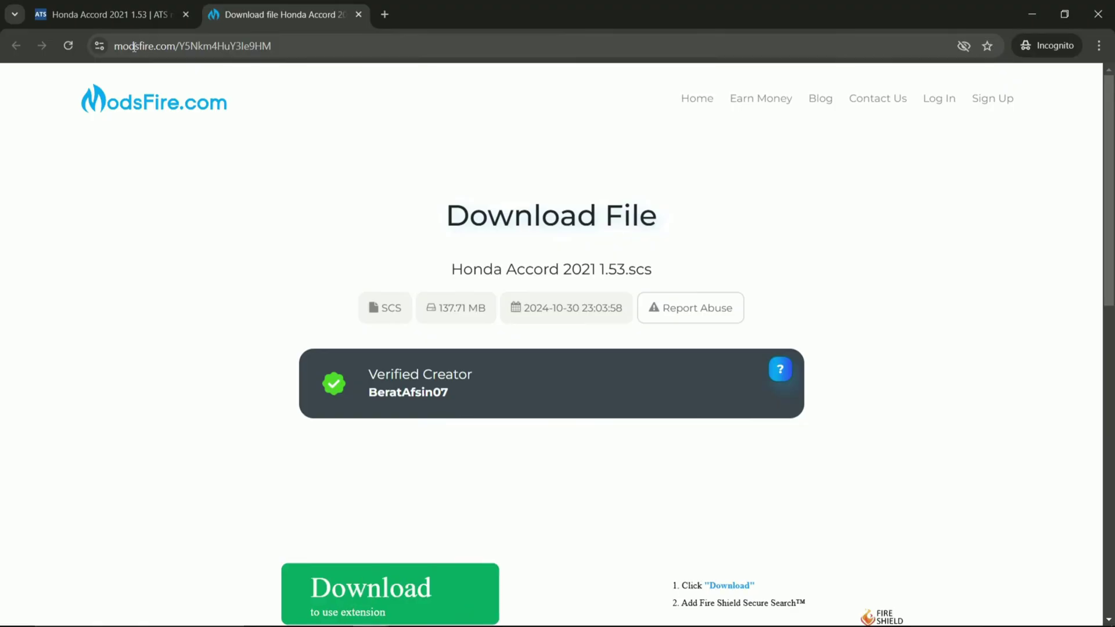
pyautogui.click(152, 52)
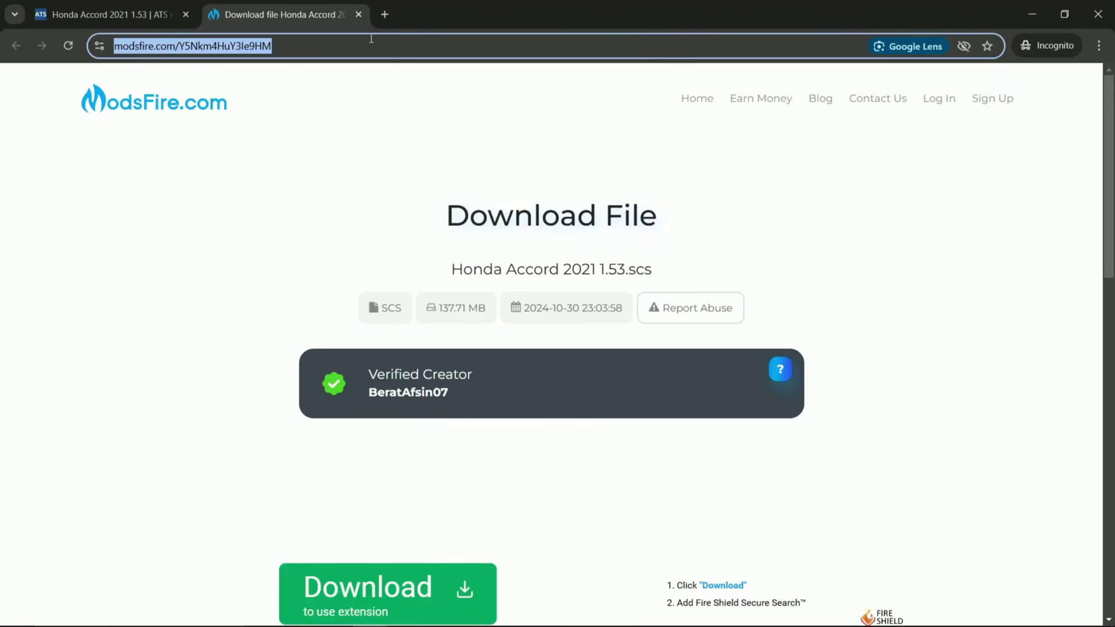
pyautogui.click(345, 47)
pyautogui.hotkey('ctrl', 'a')
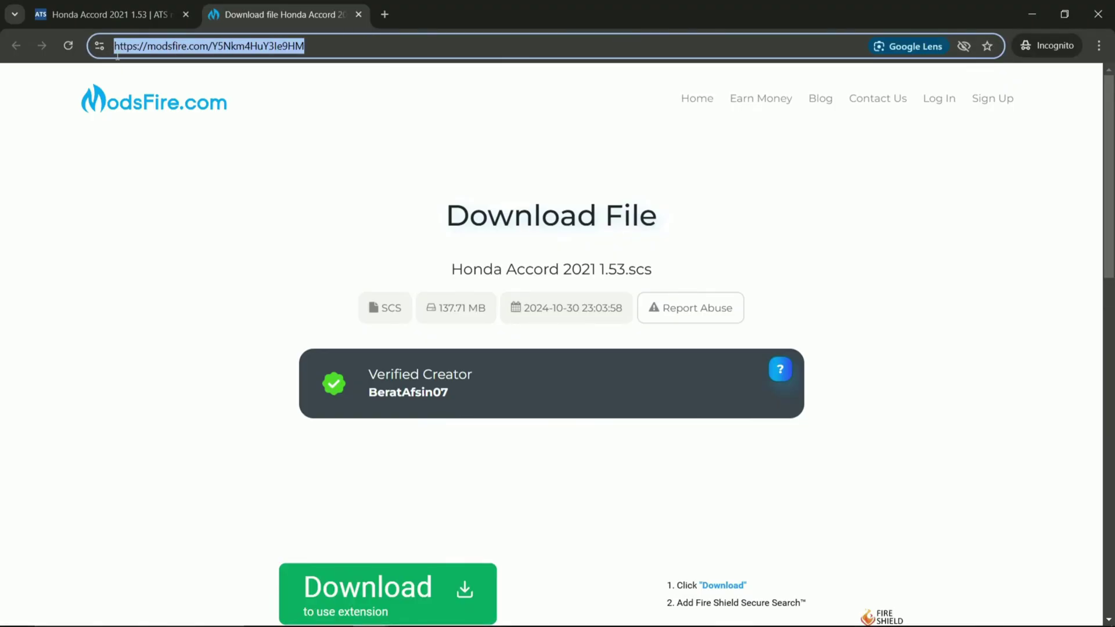
pyautogui.click(273, 50)
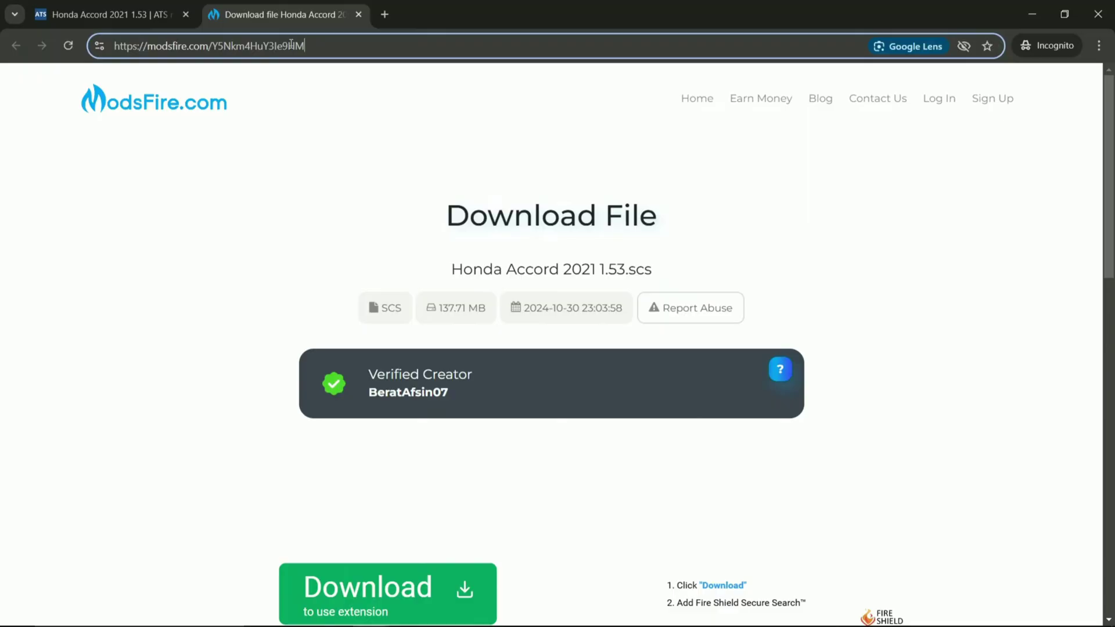
pyautogui.moveTo(327, 46); pyautogui.dragTo(161, 48)
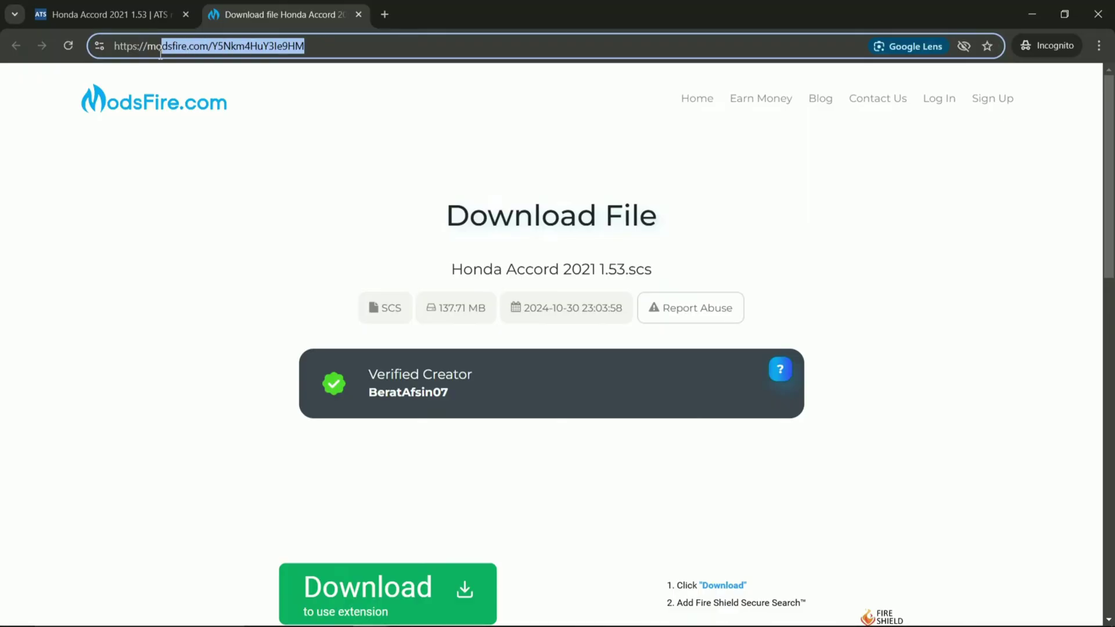
# Reopen the download link from the atsmods.lt mod page, dismissing the ad, and close the duplicate ModsFire page
pyautogui.click(124, 12)
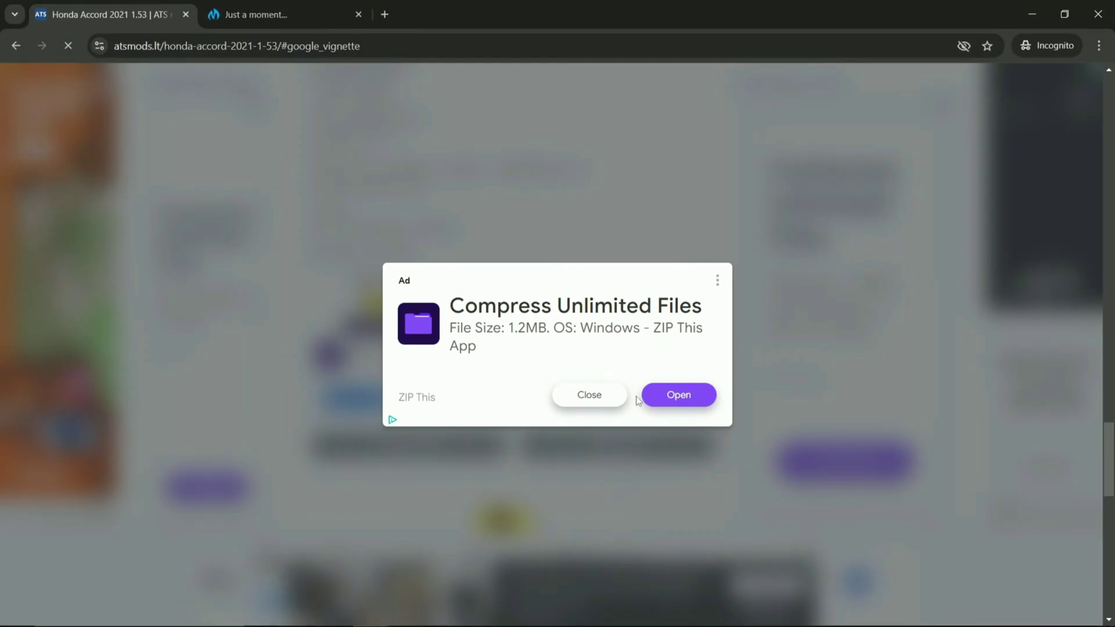
pyautogui.click(586, 397)
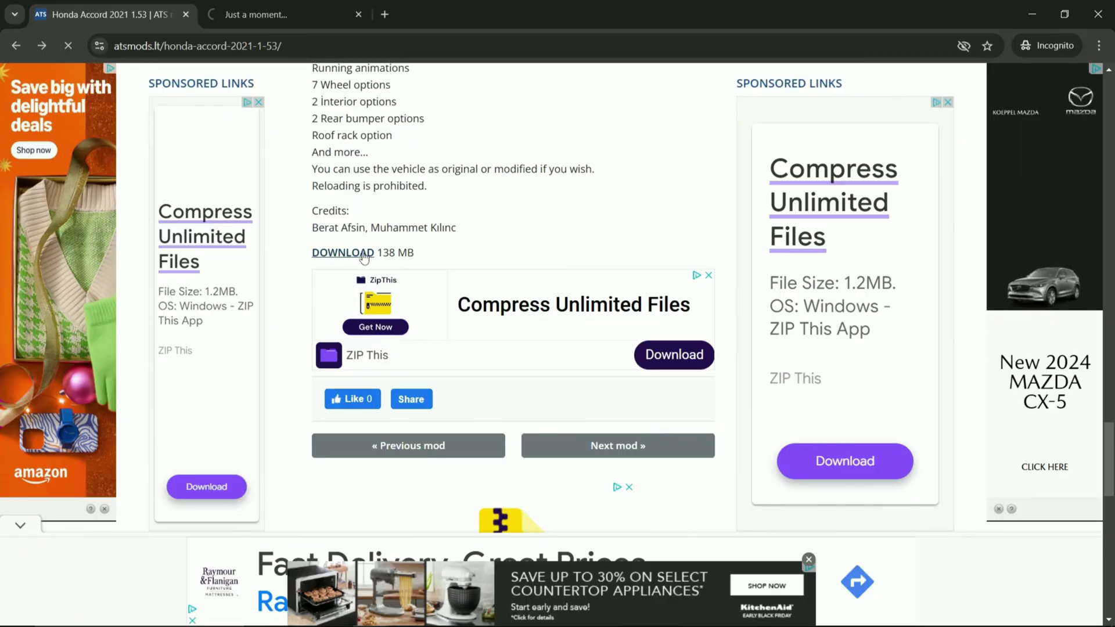
pyautogui.click(354, 255)
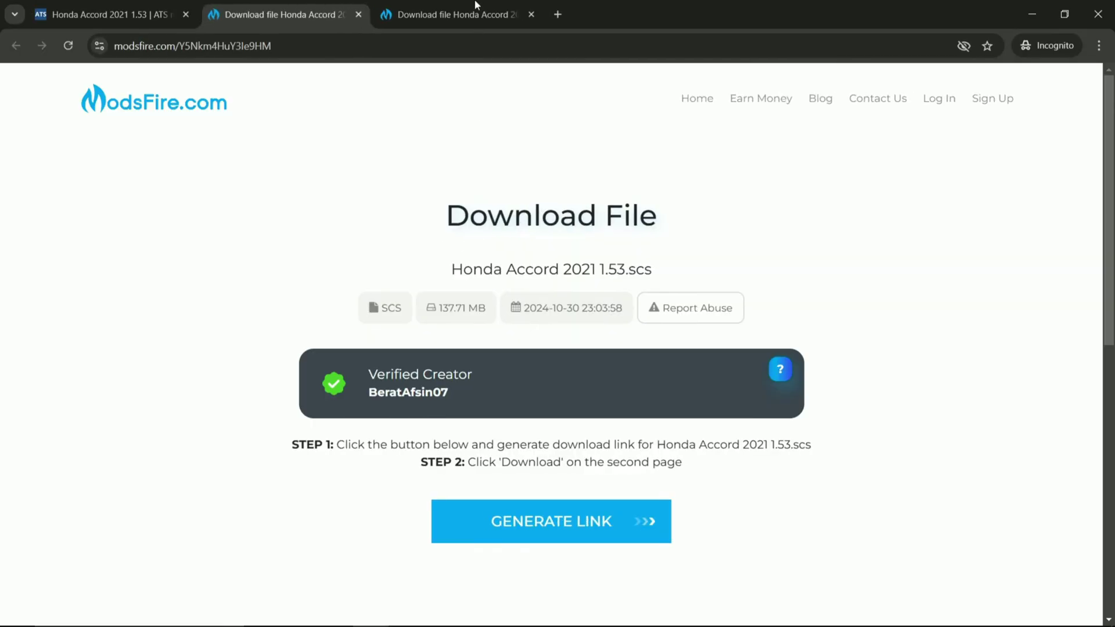
pyautogui.click(531, 14)
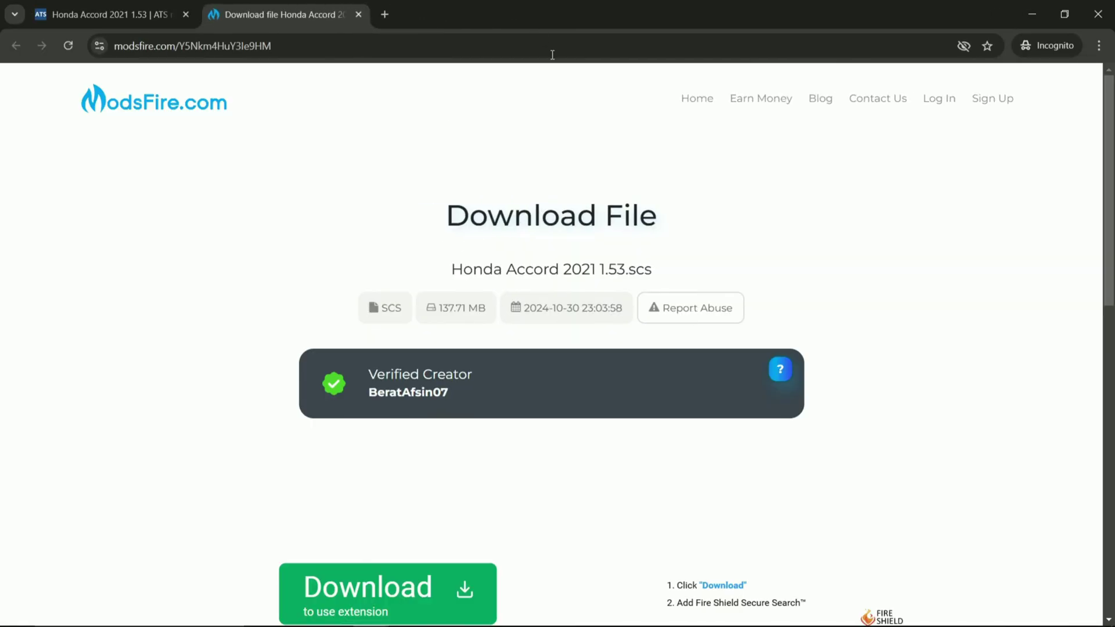
# Generate the ModsFire download link for the Honda Accord mod and follow it, dismissing the Fire Shield ad
pyautogui.scroll(-5, 806, 231)
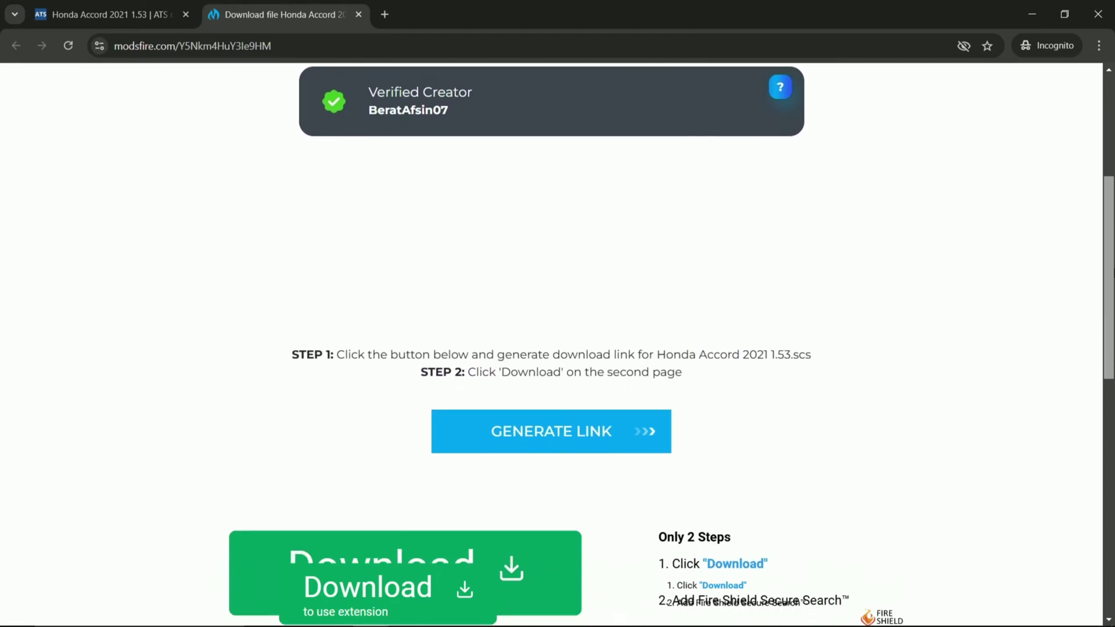
pyautogui.scroll(-2, 558, 349)
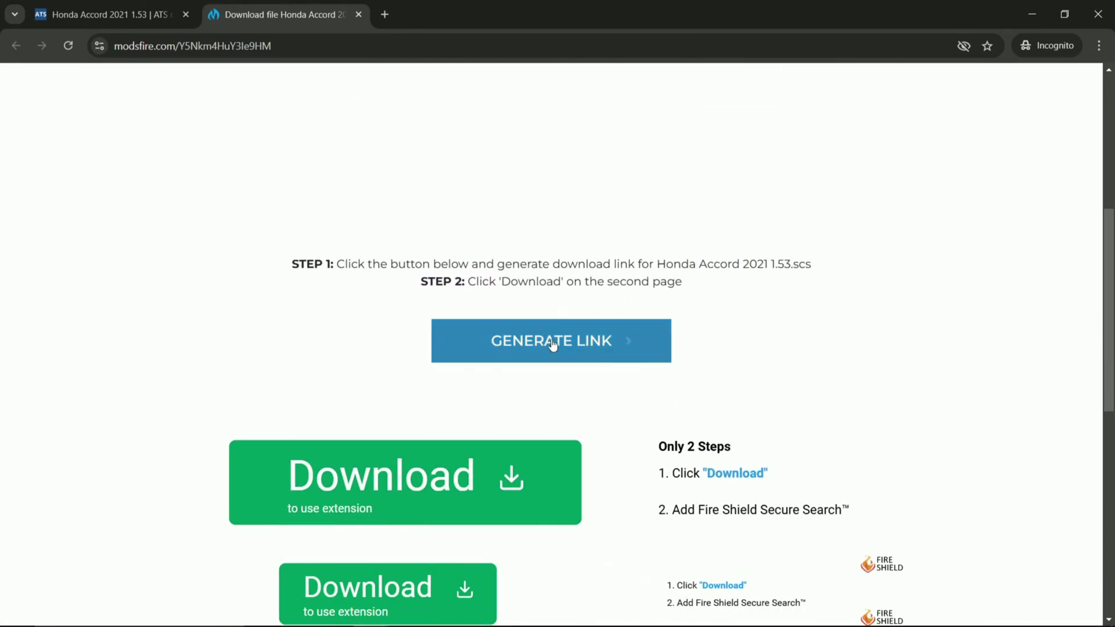
pyautogui.click(571, 348)
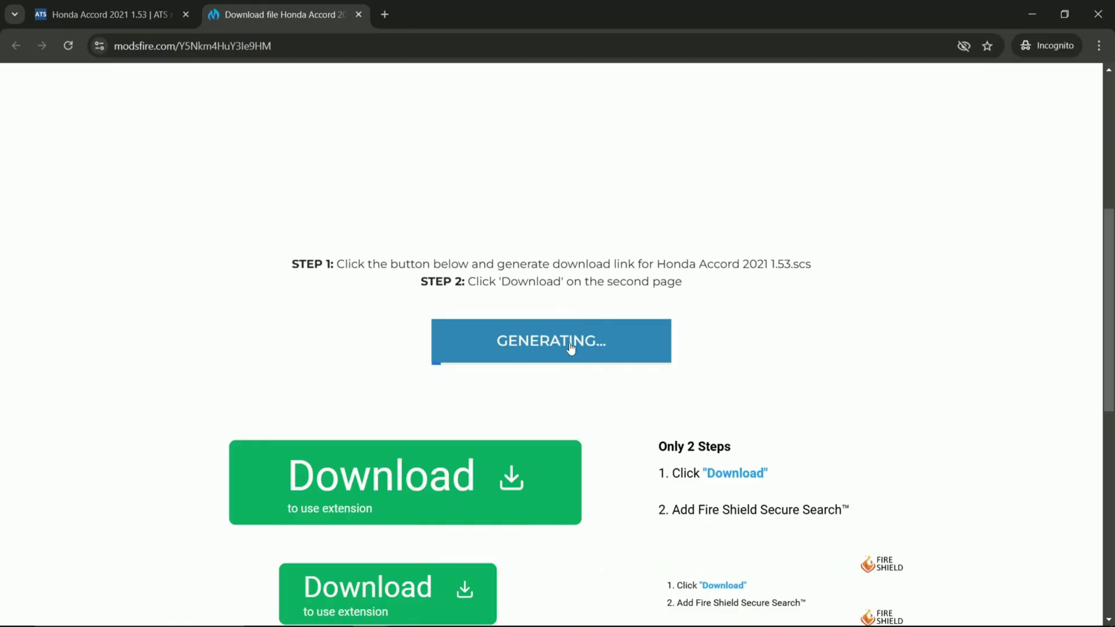
pyautogui.scroll(-2, 1111, 340)
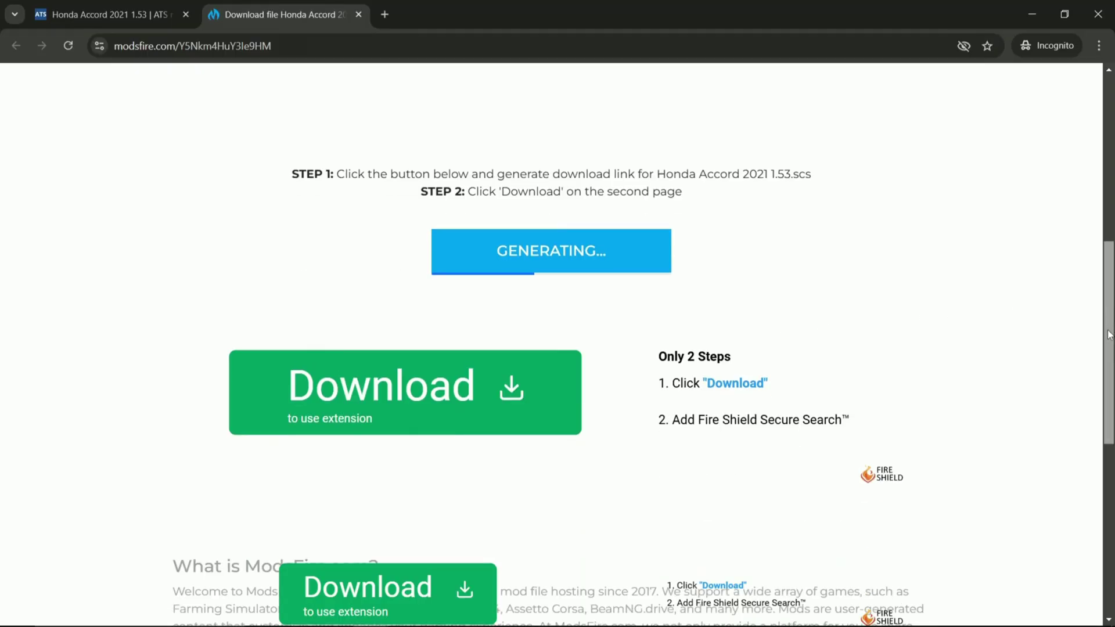
pyautogui.scroll(1, 1046, 314)
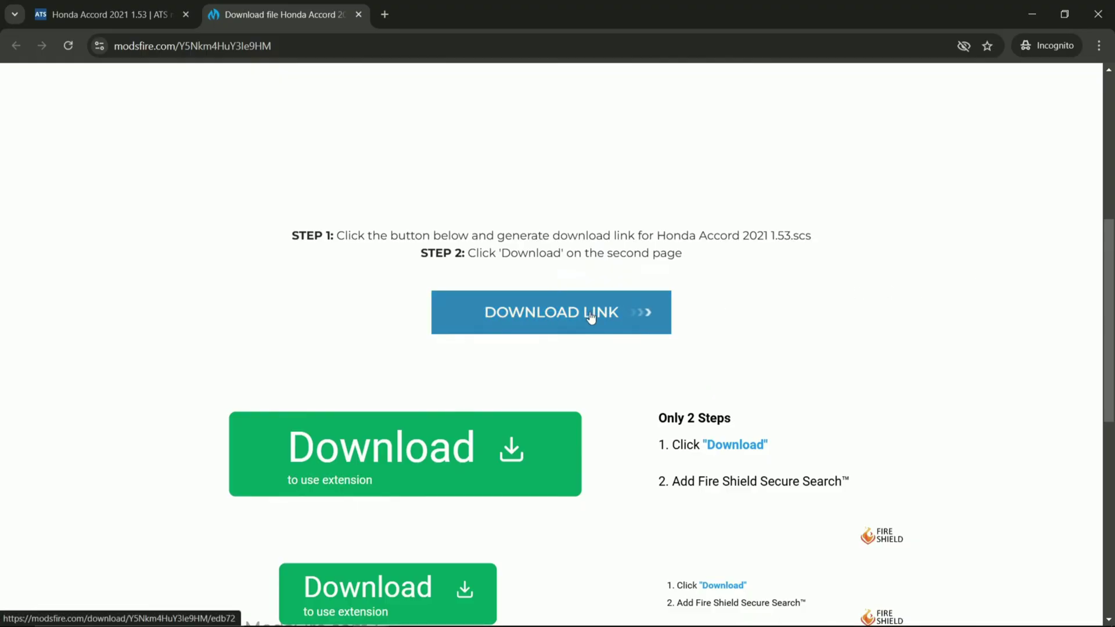
pyautogui.click(552, 319)
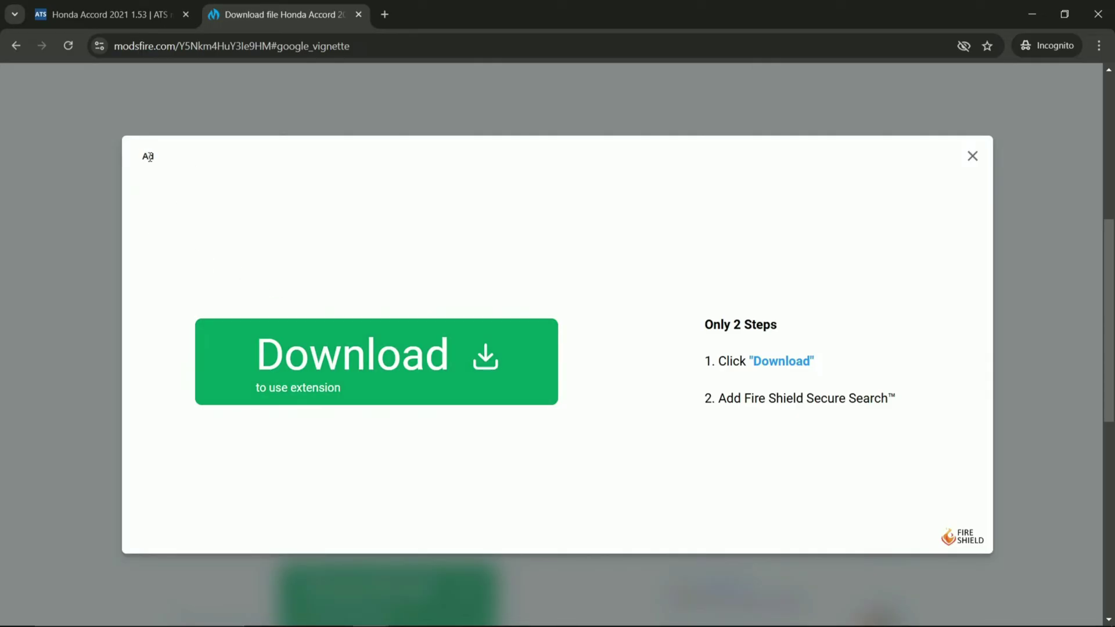
pyautogui.click(973, 158)
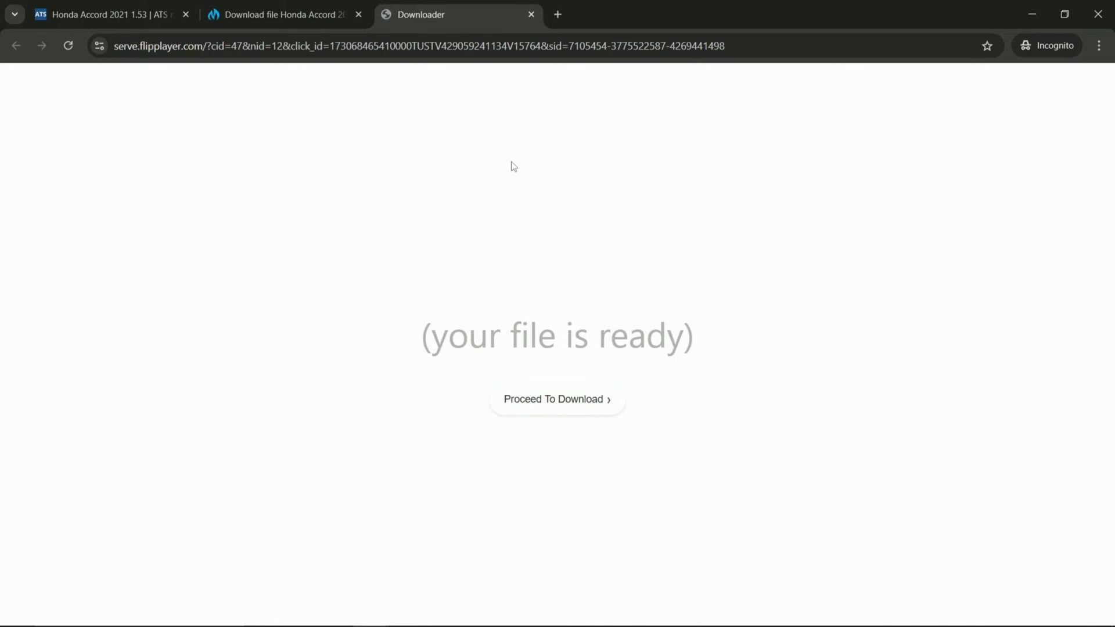
# Close the pop-up Downloader page, check the offered file's name and type, and save Honda Accord 2021 1.53.scs to the Desktop
pyautogui.click(534, 14)
pyautogui.scroll(-6, 893, 403)
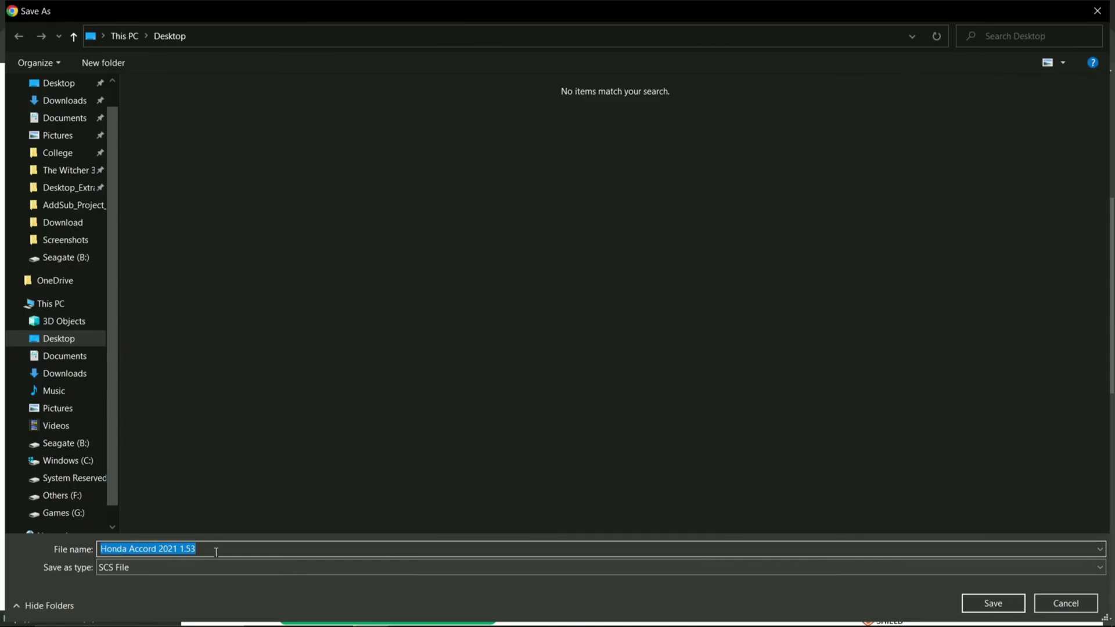
pyautogui.click(217, 549)
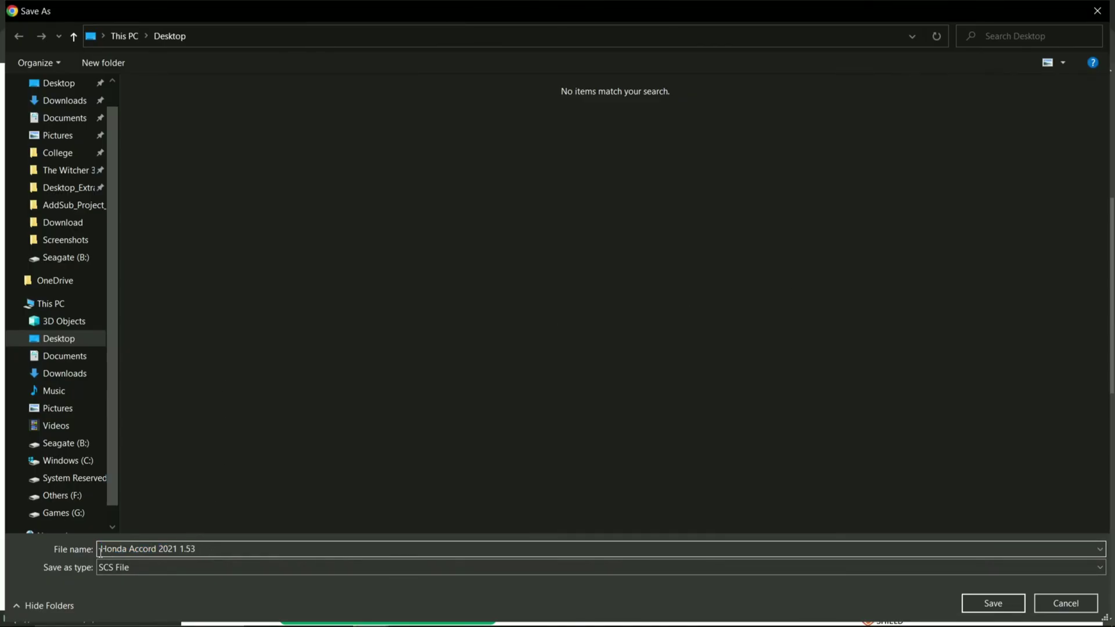
pyautogui.moveTo(102, 550)
pyautogui.mouseDown()
pyautogui.moveTo(231, 549)
pyautogui.moveTo(114, 550)
pyautogui.mouseUp()
pyautogui.click(202, 550)
pyautogui.moveTo(196, 550); pyautogui.dragTo(101, 551)
pyautogui.click(224, 548)
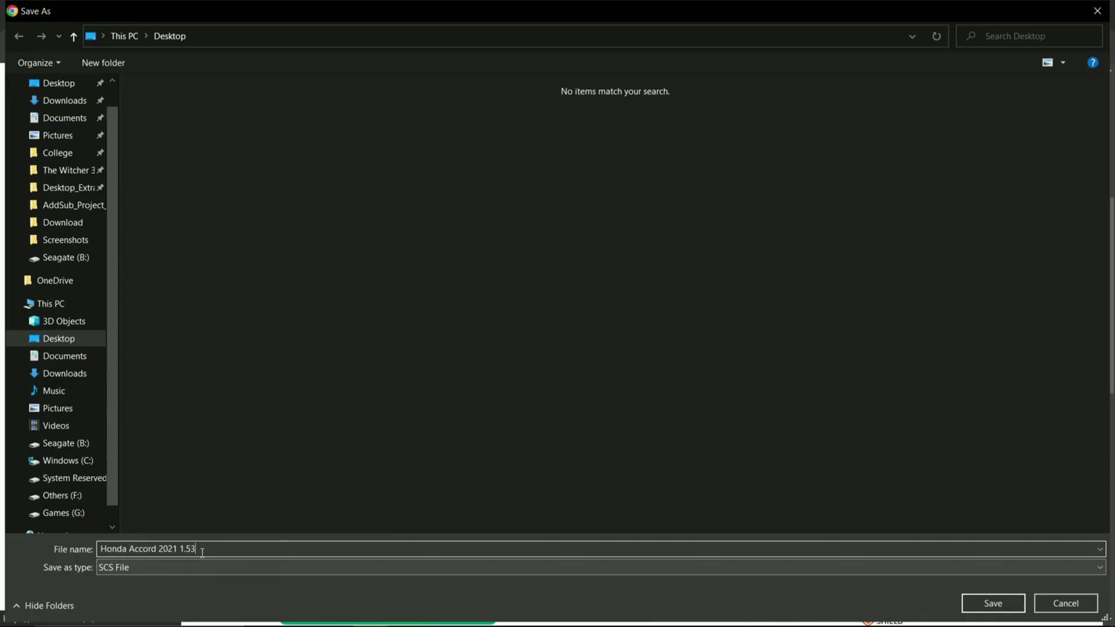
pyautogui.moveTo(234, 554); pyautogui.dragTo(110, 555)
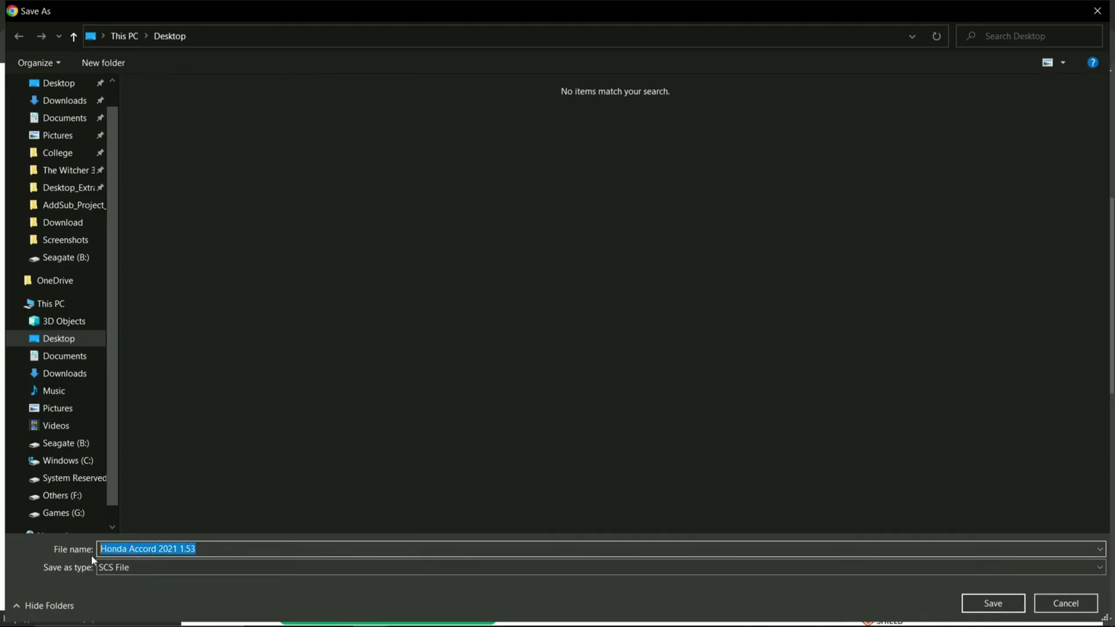
pyautogui.click(205, 552)
pyautogui.moveTo(217, 552); pyautogui.dragTo(104, 553)
pyautogui.click(243, 552)
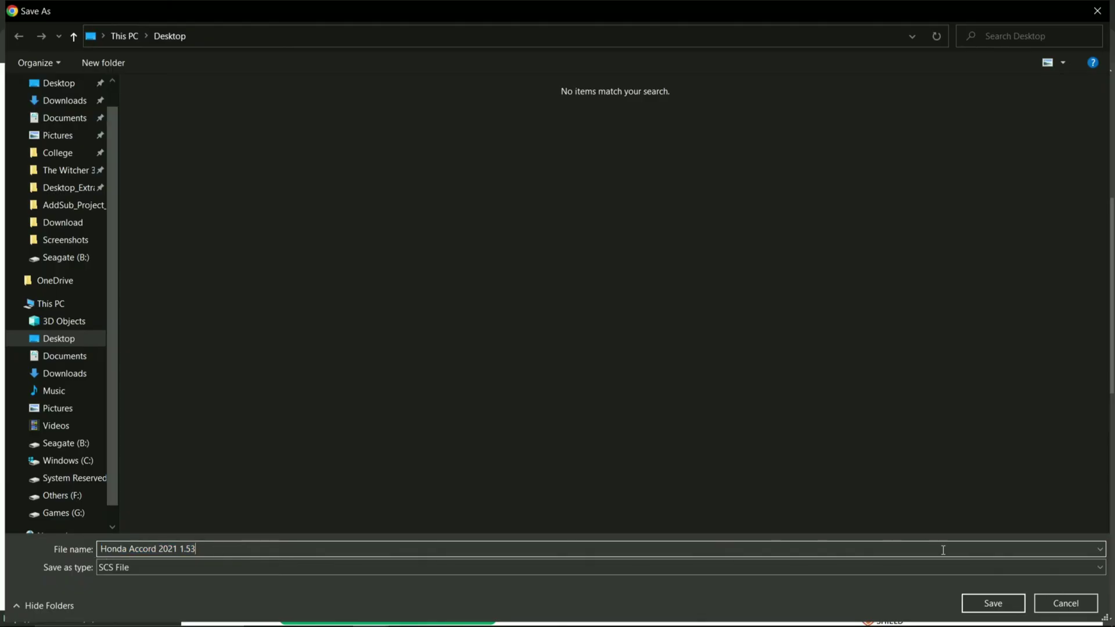
pyautogui.click(988, 607)
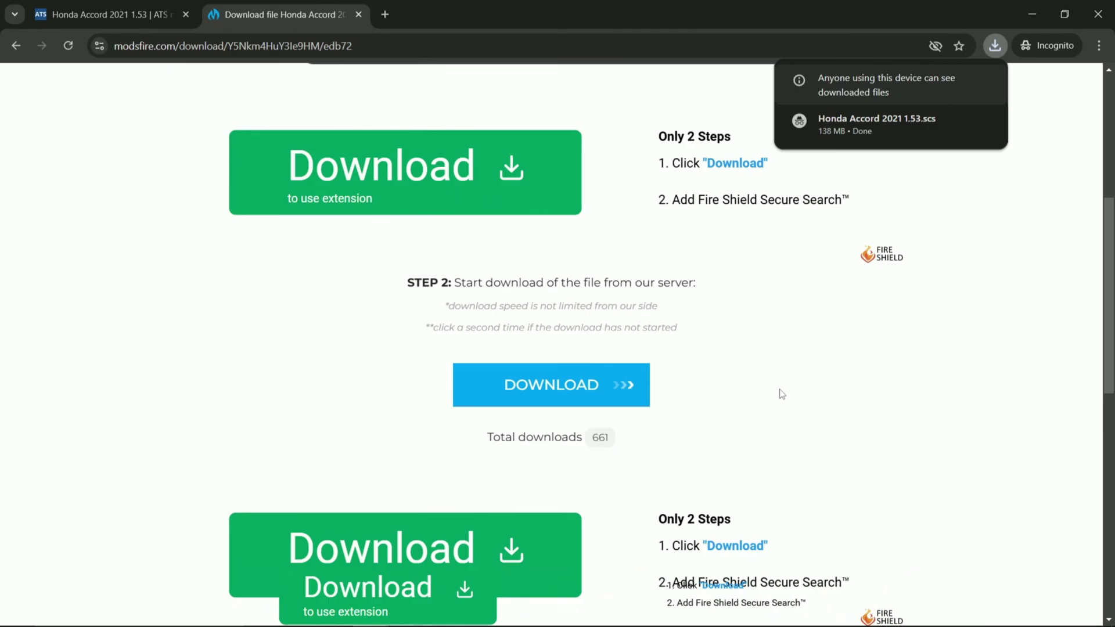
# Show the downloaded Honda Accord 2021 1.53.scs in File Explorer and copy it
pyautogui.moveTo(879, 130)
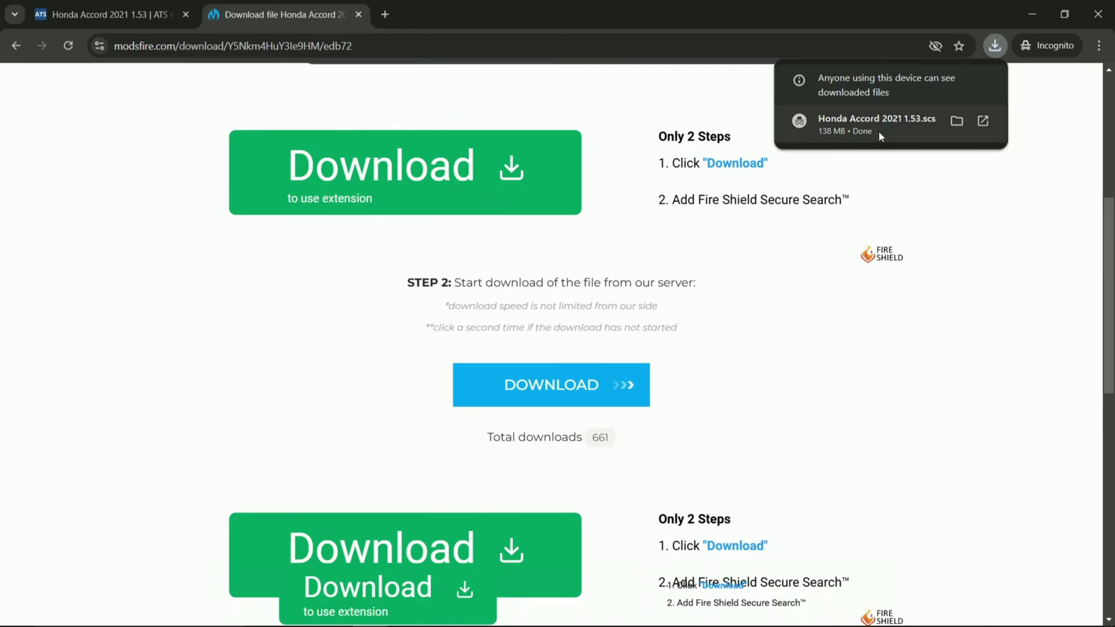
pyautogui.click(959, 122)
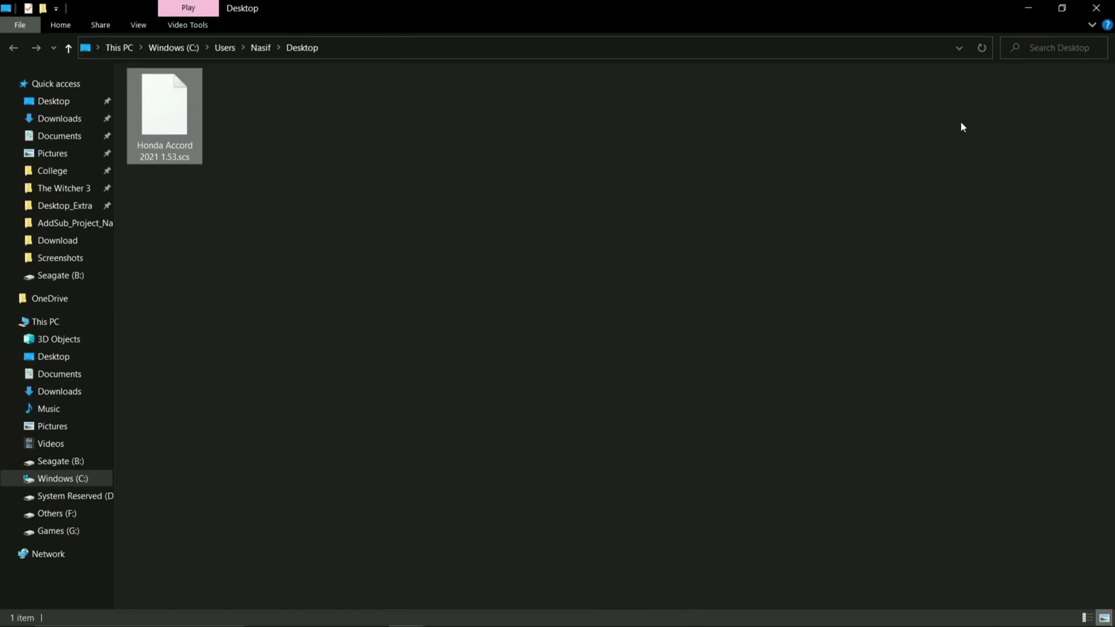
pyautogui.click(324, 194)
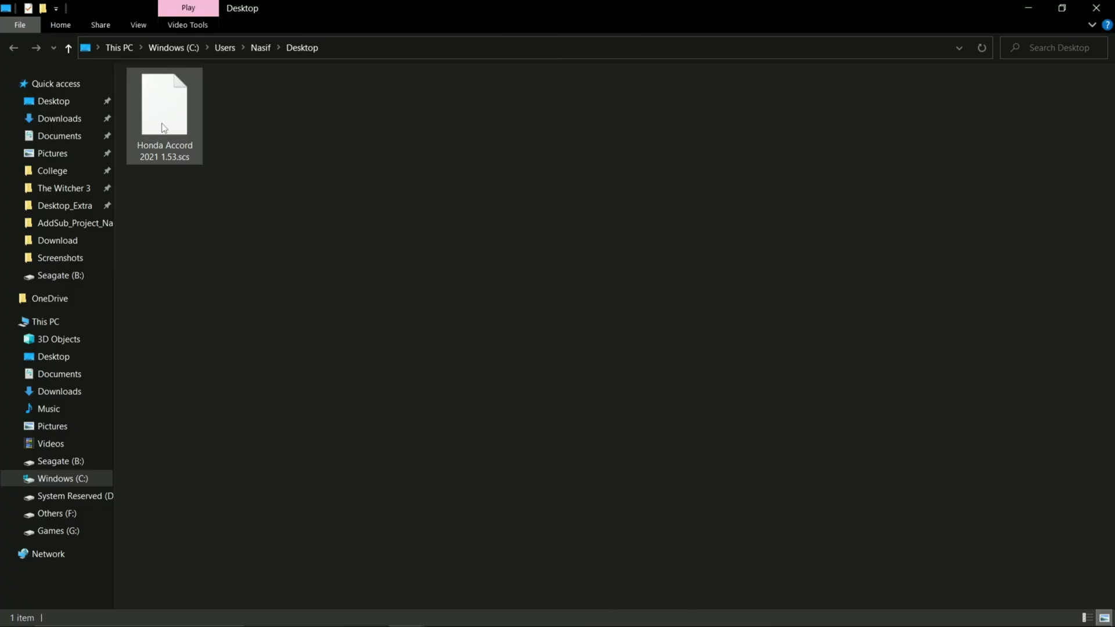
pyautogui.moveTo(168, 131)
pyautogui.rightClick(173, 131)
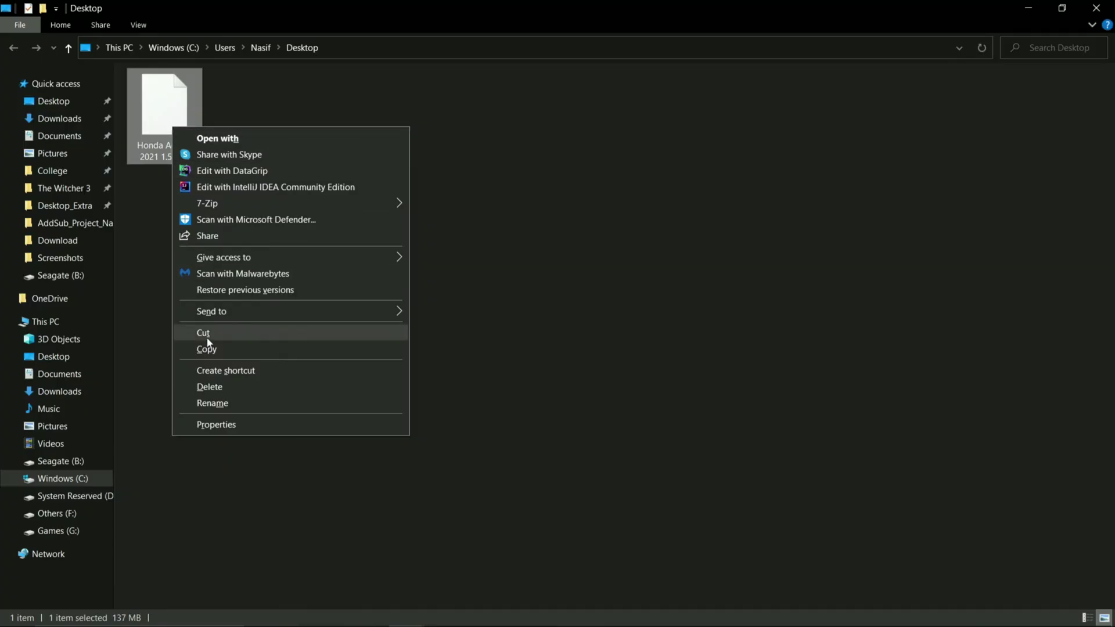
pyautogui.click(208, 350)
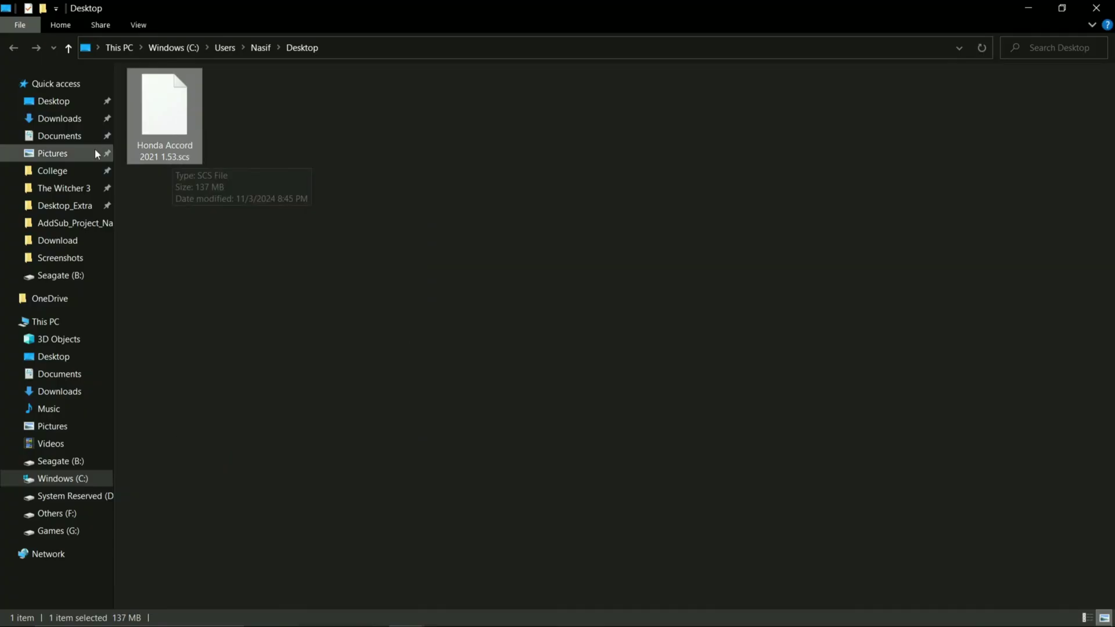
# Open the mod folder inside Documents > American Truck Simulator and return to the American Truck Simulator folder
pyautogui.click(51, 136)
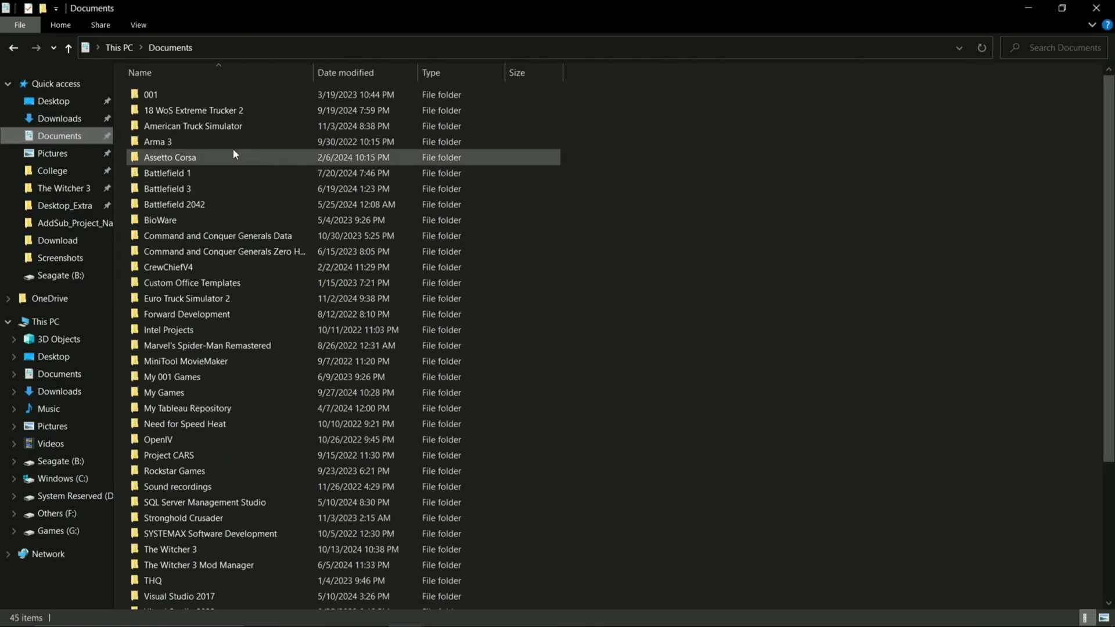
pyautogui.doubleClick(206, 130)
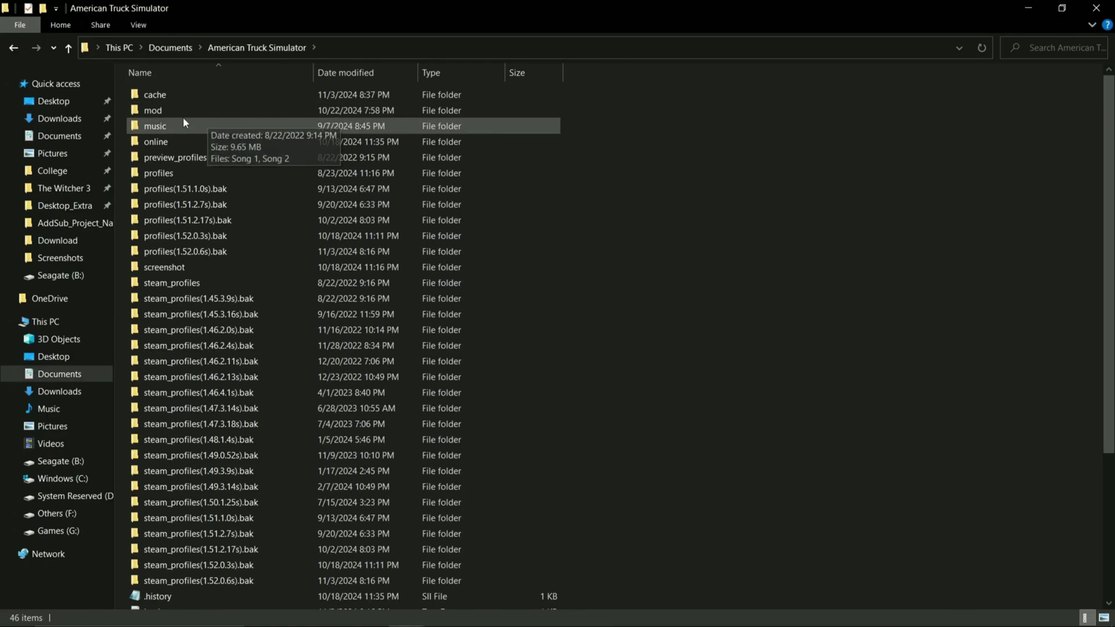
pyautogui.doubleClick(169, 113)
pyautogui.click(14, 47)
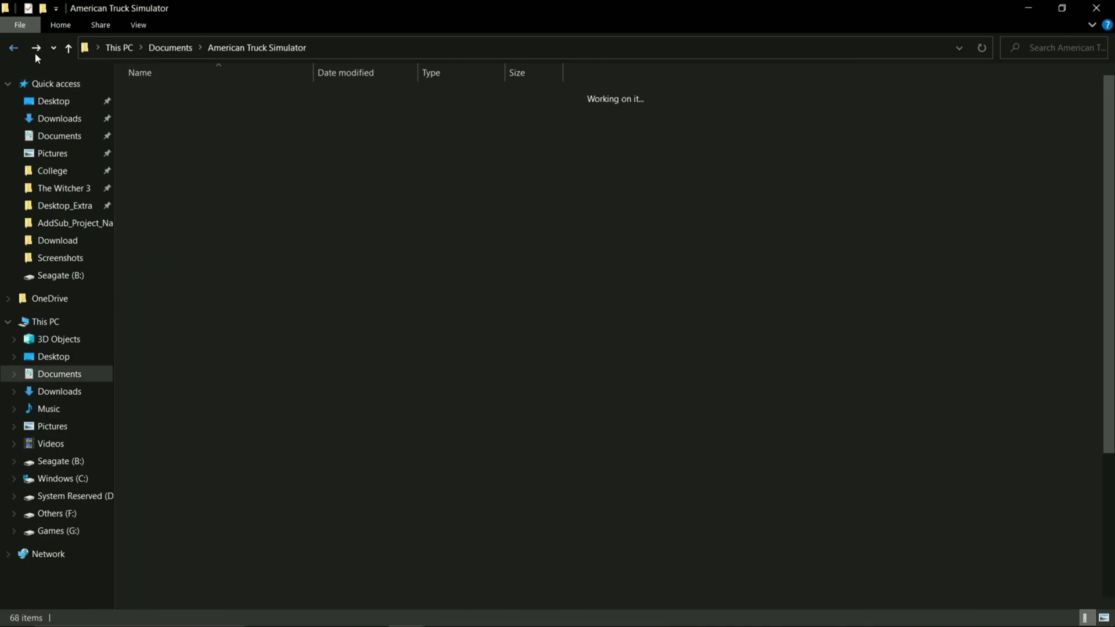
# Create a new folder in the American Truck Simulator folder and try to name it mod
pyautogui.rightClick(691, 203)
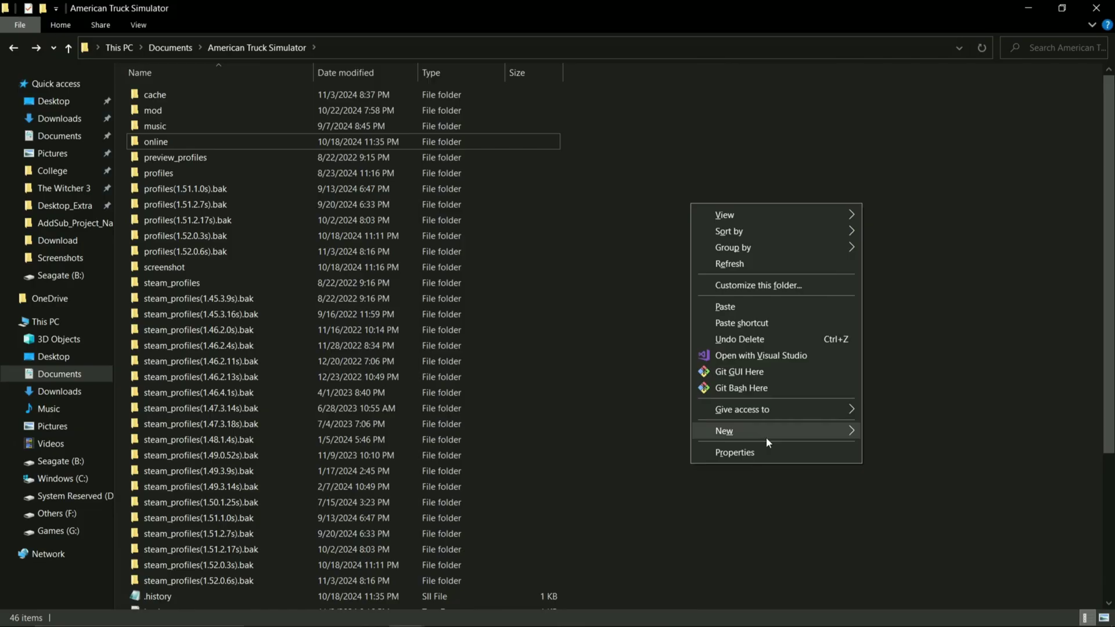
pyautogui.moveTo(766, 438)
pyautogui.click(897, 213)
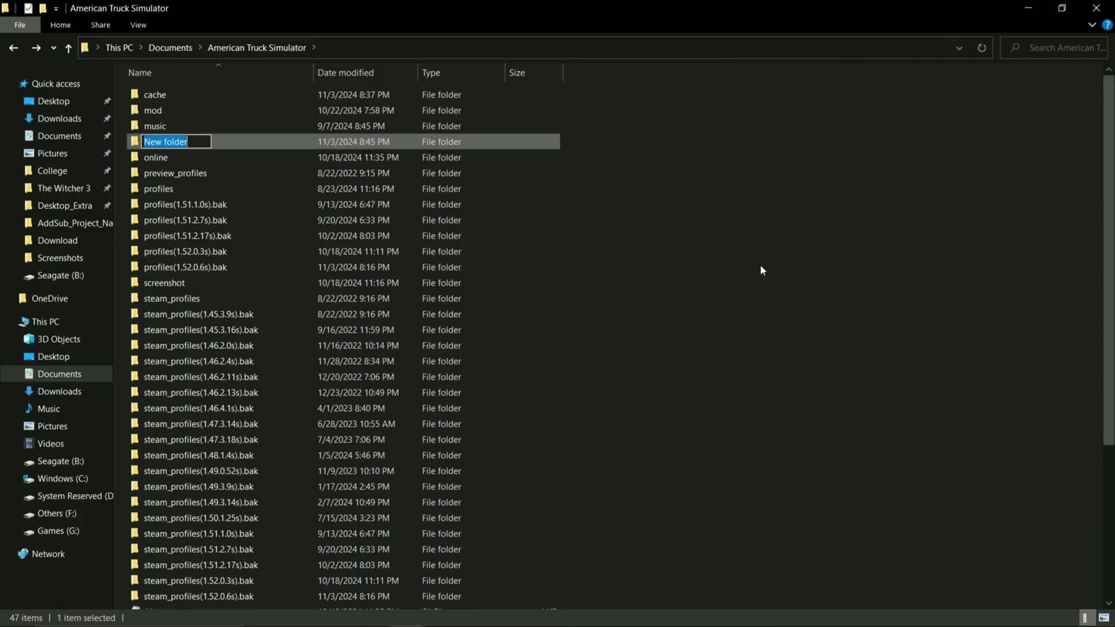
pyautogui.write('mod')
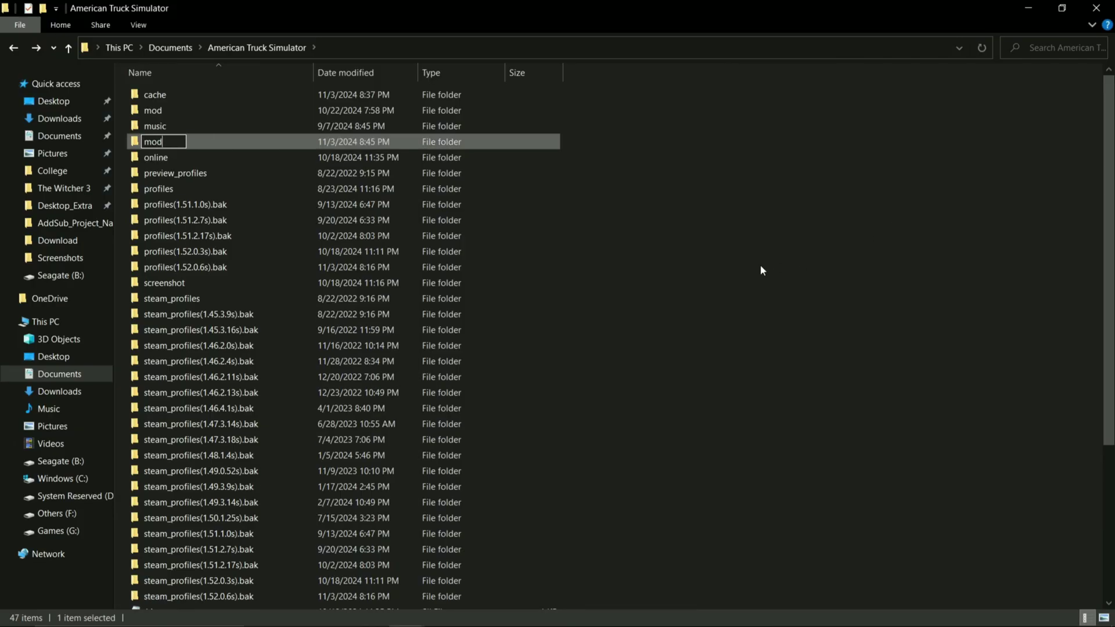
pyautogui.click(755, 250)
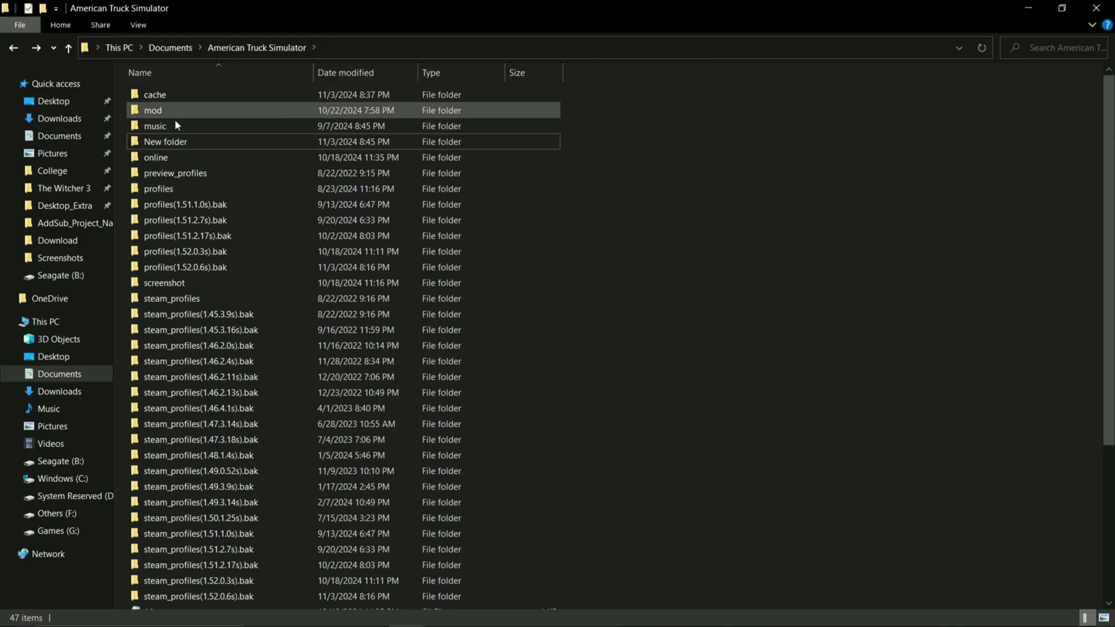
# Delete New folder and paste Honda Accord 2021 1.53.scs into the mod folder
pyautogui.click(174, 142)
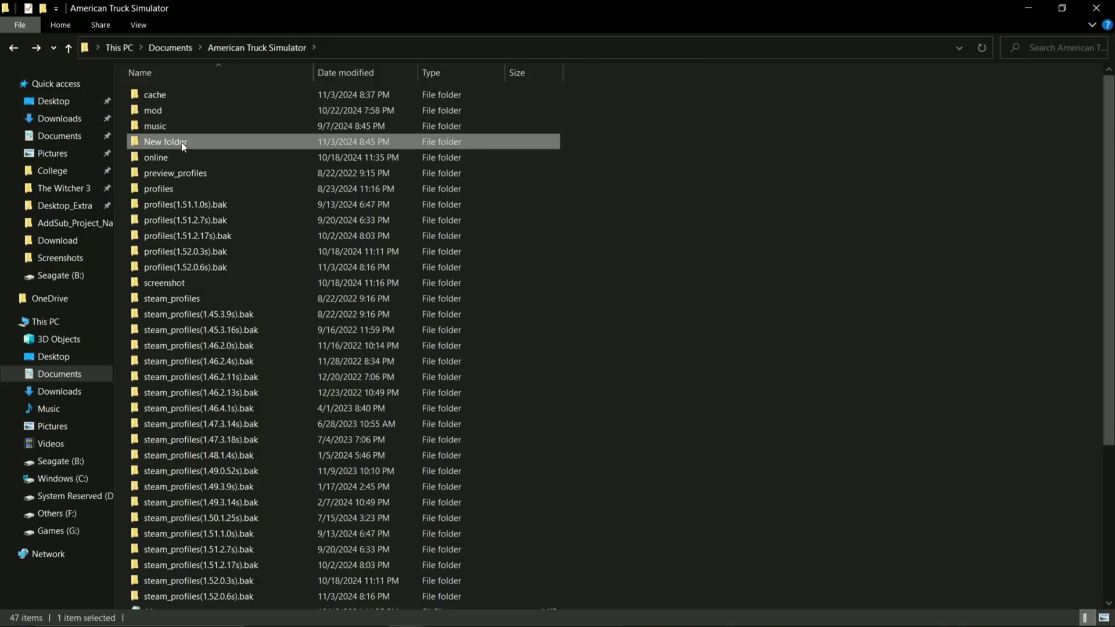
pyautogui.doubleClick(166, 110)
pyautogui.rightClick(918, 257)
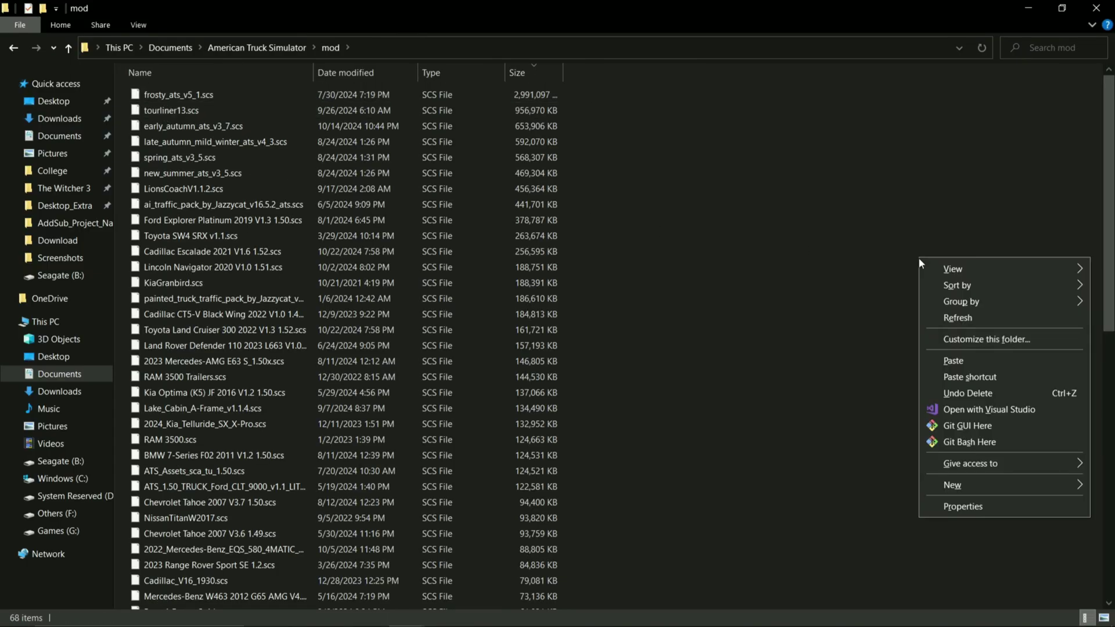
pyautogui.click(942, 358)
pyautogui.scroll(6, 918, 257)
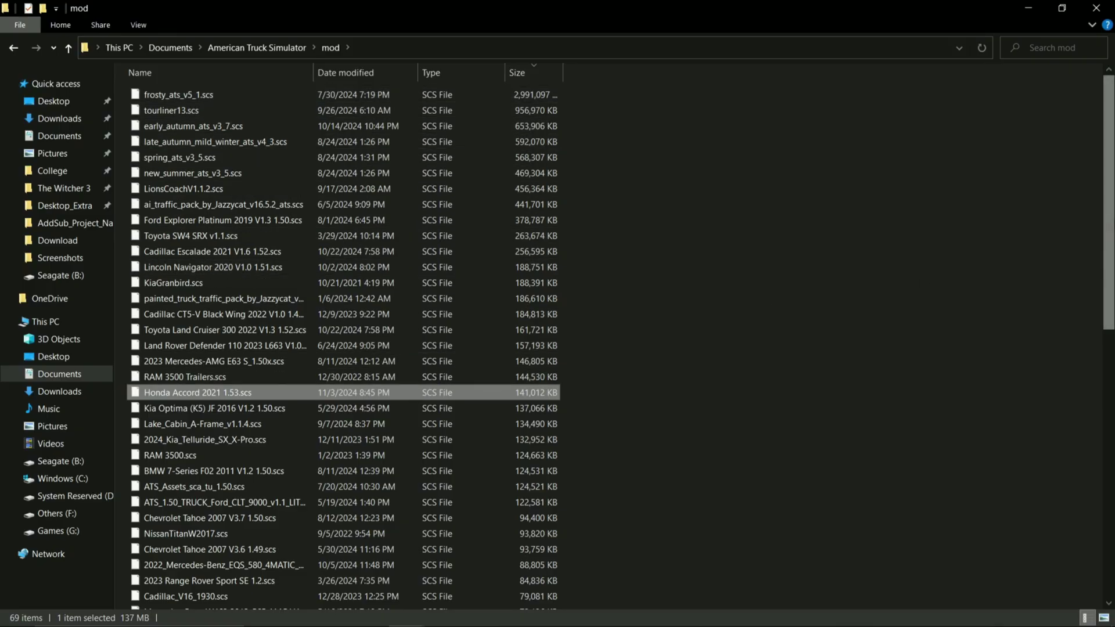
# Look through the mod folder's files, view the contents of the DBMX_MCIJ4500_V1.7_DEF archive, and return to the mod folder
pyautogui.click(1109, 487)
pyautogui.scroll(-1, 1108, 487)
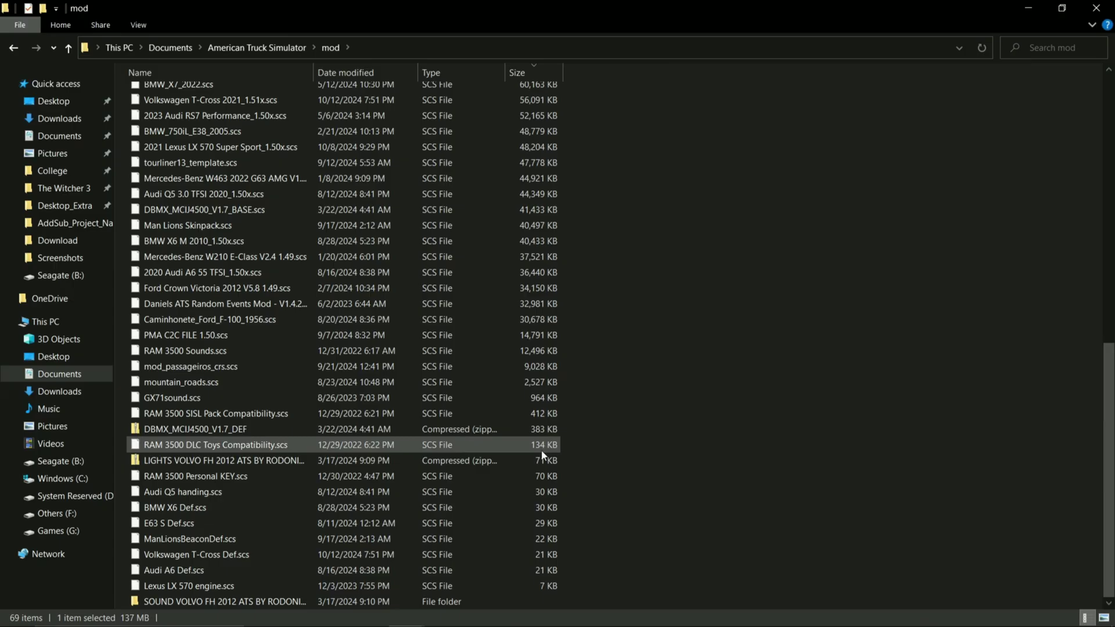
pyautogui.moveTo(1111, 428)
pyautogui.mouseDown()
pyautogui.moveTo(1111, 177)
pyautogui.moveTo(1112, 429)
pyautogui.mouseUp()
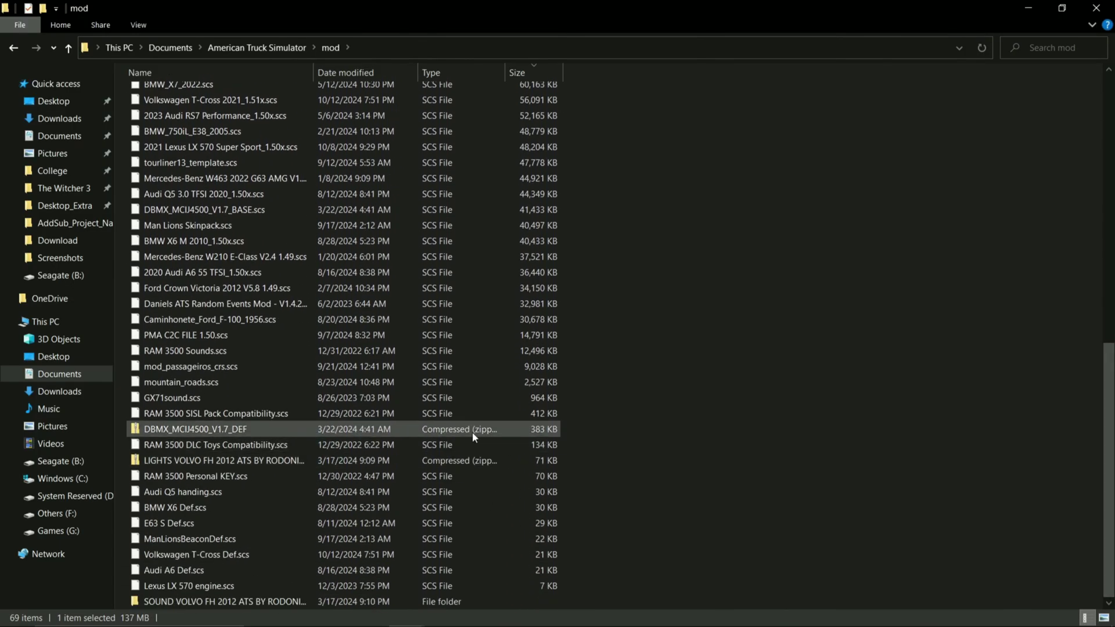
pyautogui.doubleClick(208, 433)
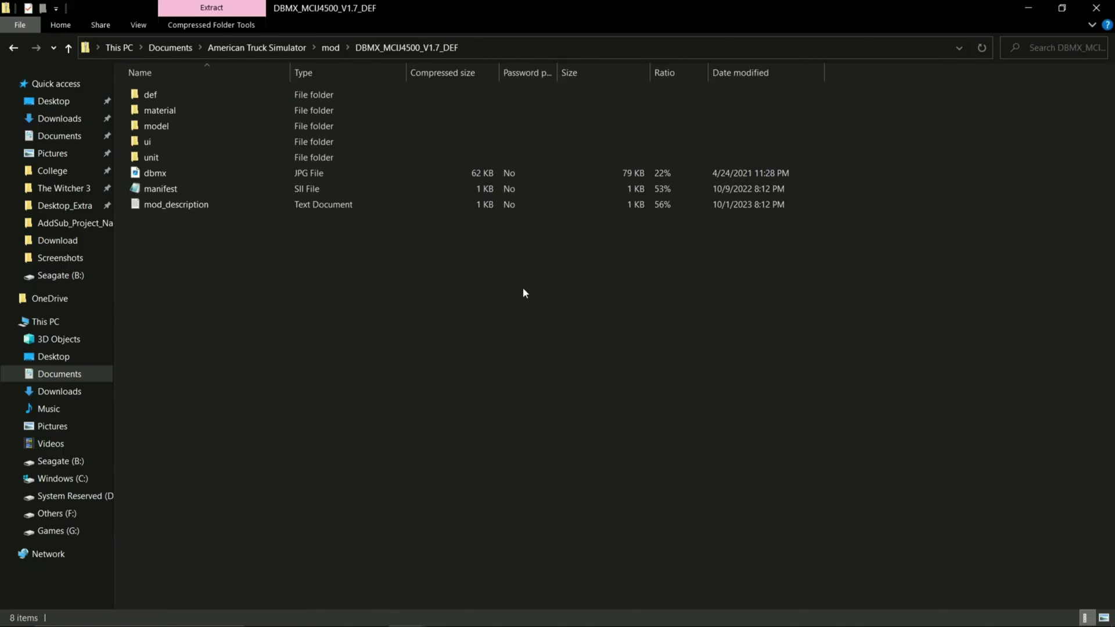
pyautogui.click(14, 48)
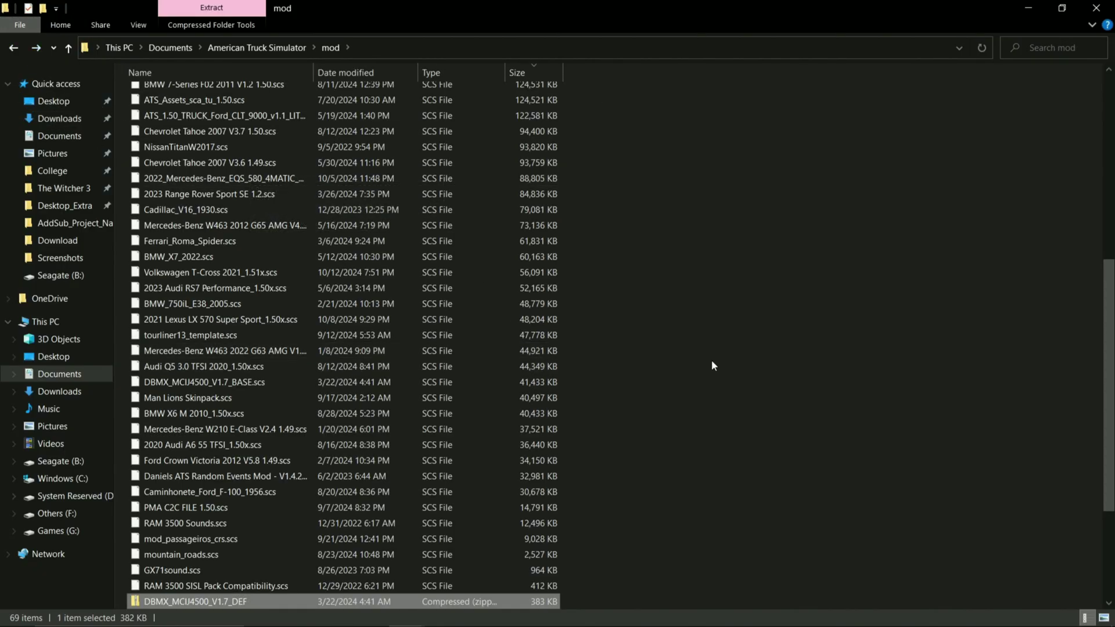
# Paste the compressed BMW_X7_2022 archive into the mod folder and select it
pyautogui.moveTo(1110, 384); pyautogui.dragTo(1110, 211)
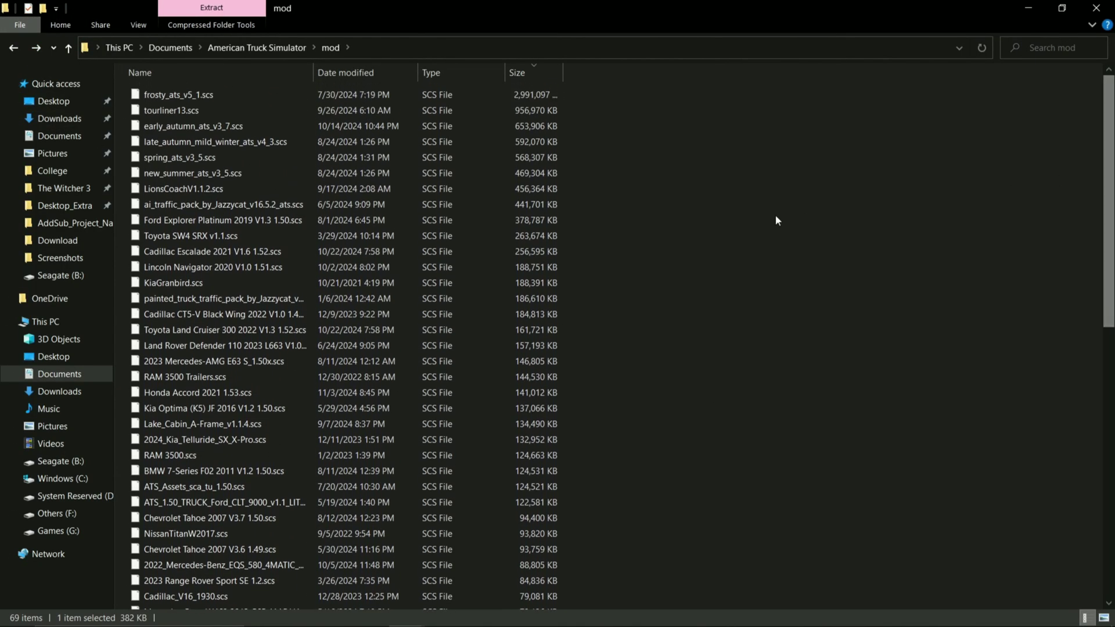
pyautogui.rightClick(747, 211)
pyautogui.click(779, 317)
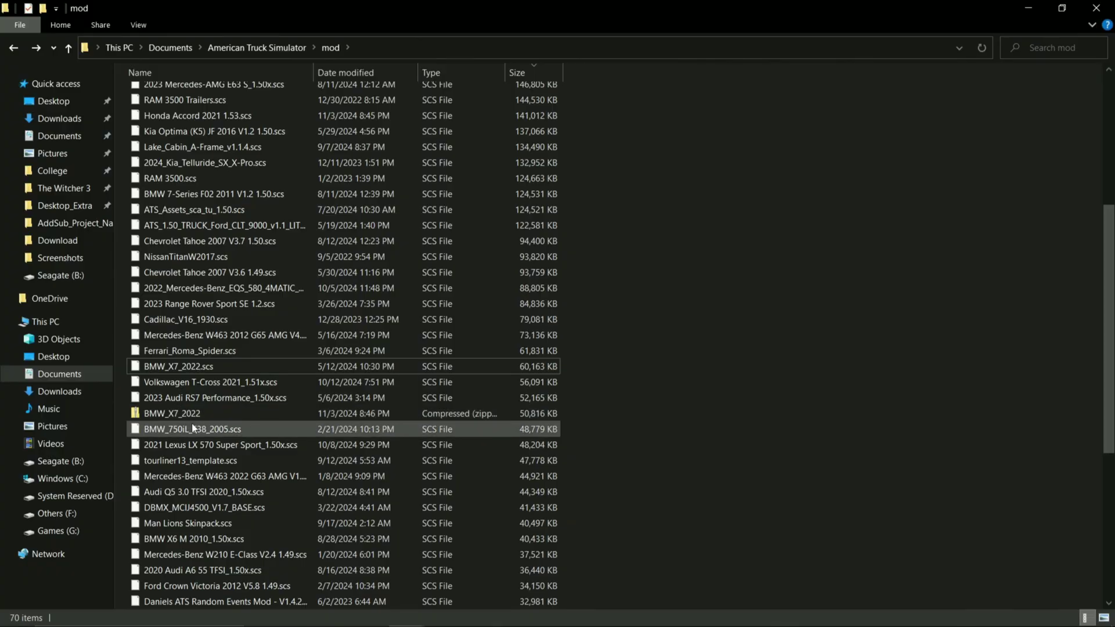
pyautogui.click(172, 419)
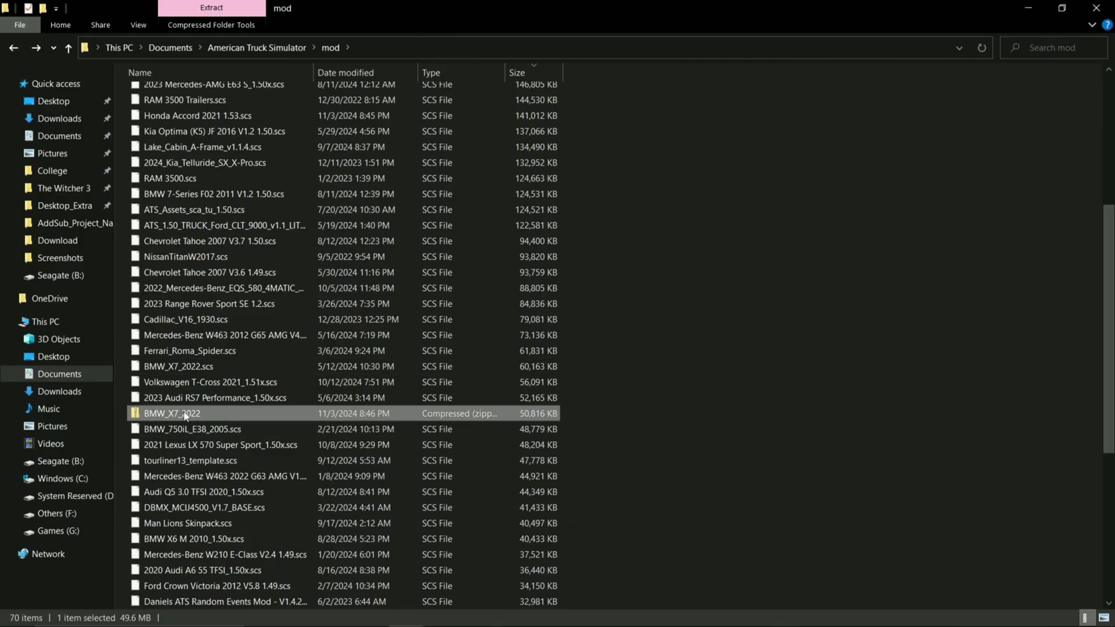
# Open the BMW_X7_2022 archive, copy BMW_X7_2022.scs from it, and try to paste the file into the mod folder
pyautogui.doubleClick(184, 415)
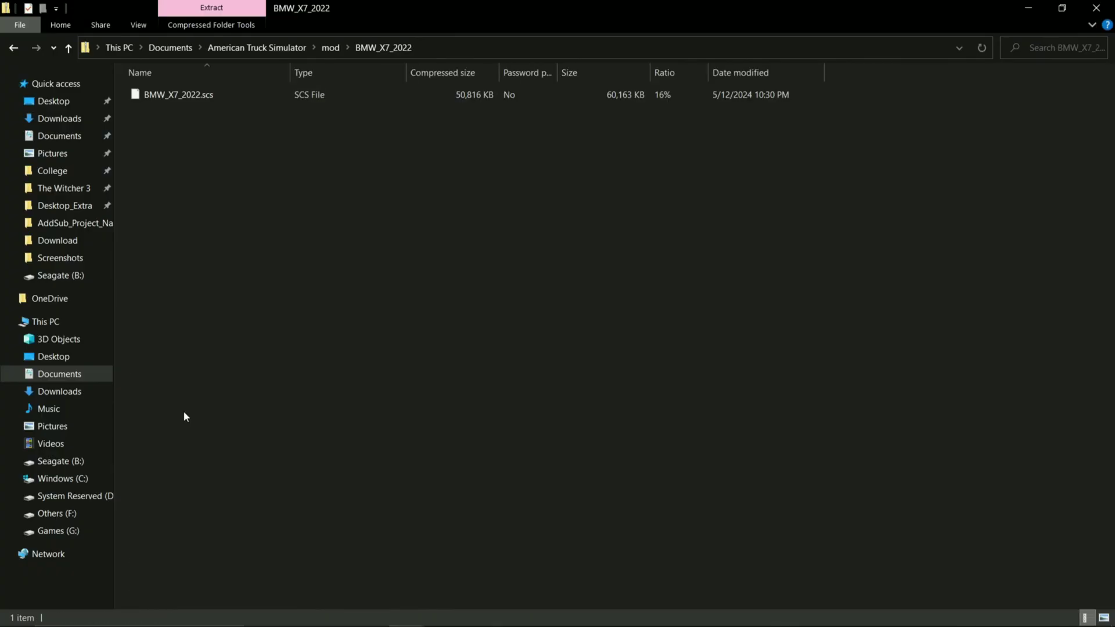
pyautogui.rightClick(179, 97)
pyautogui.click(195, 144)
pyautogui.click(11, 51)
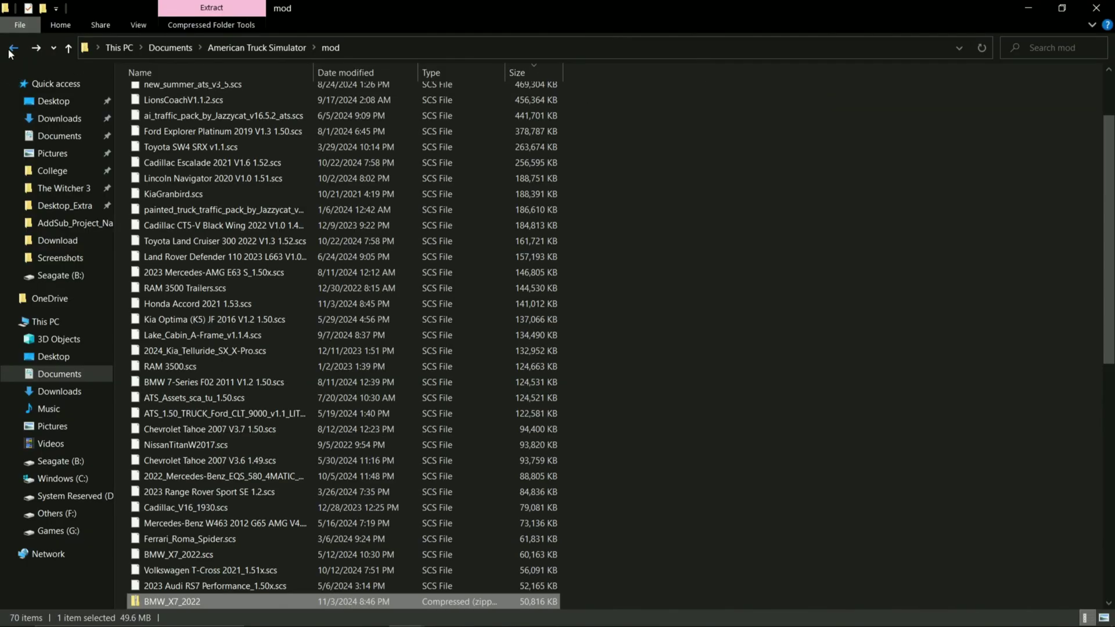
pyautogui.rightClick(786, 166)
pyautogui.click(799, 265)
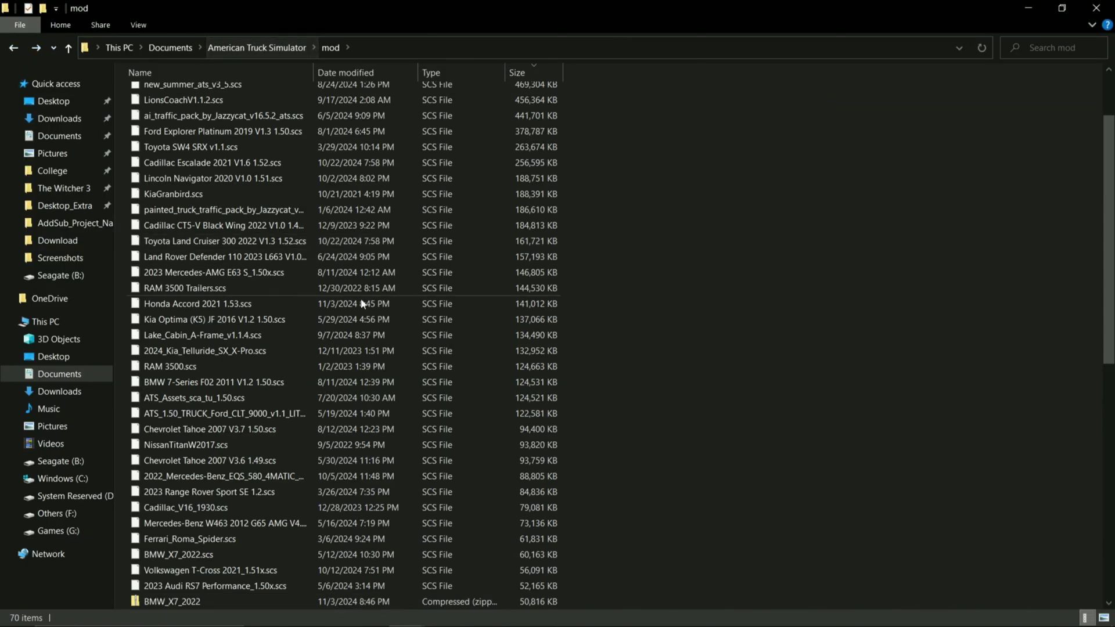
# View the 7-Zip extraction options for the BMW_X7_2022 archive, such as Extract Here, without extracting it
pyautogui.scroll(-1, 366, 313)
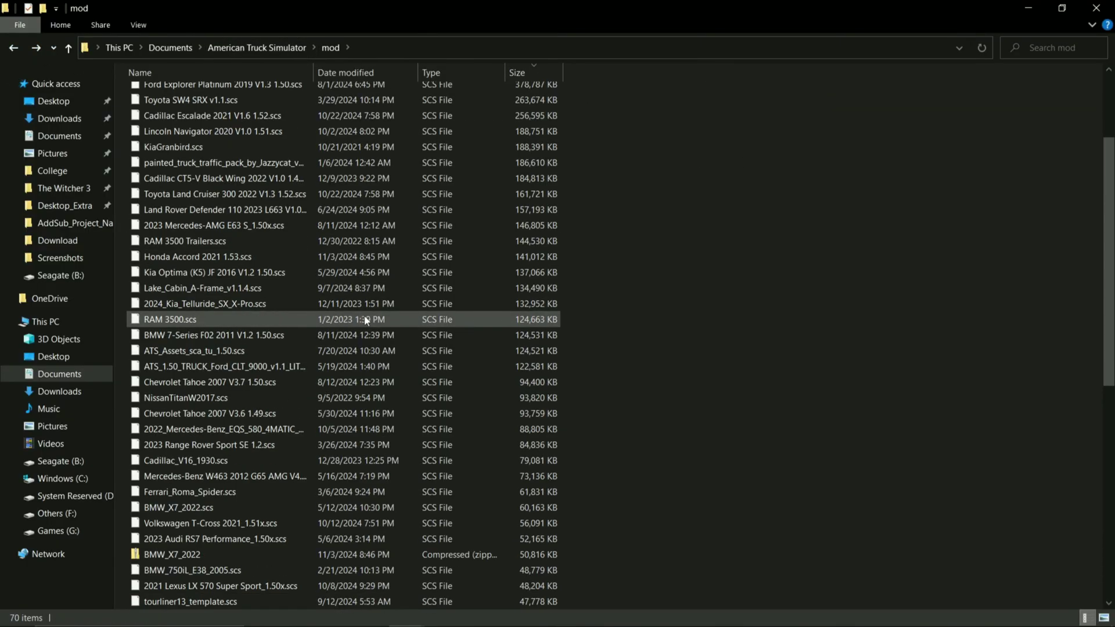
pyautogui.rightClick(194, 555)
pyautogui.moveTo(259, 258)
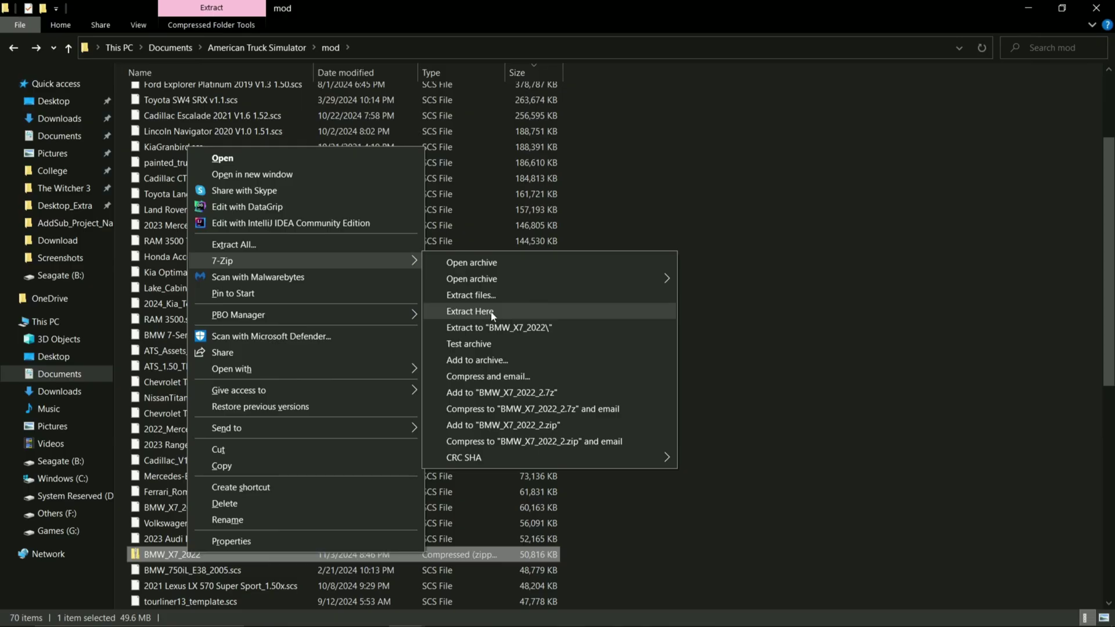
pyautogui.click(868, 325)
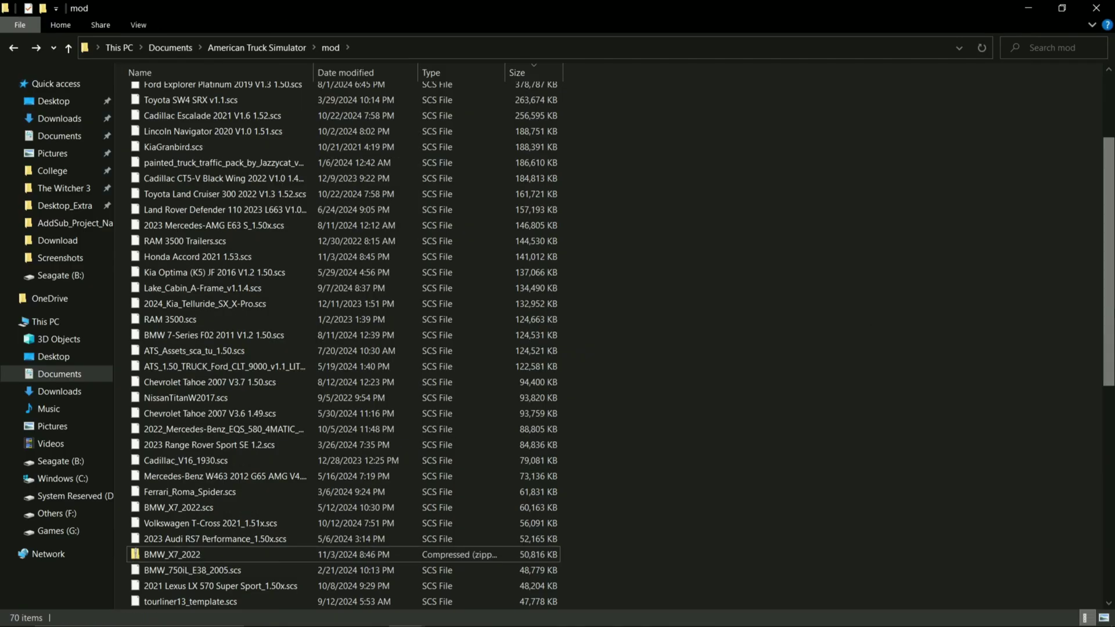
# Delete the compressed BMW_X7_2022 archive from the mod folder
pyautogui.scroll(-3, 1110, 388)
pyautogui.click(500, 393)
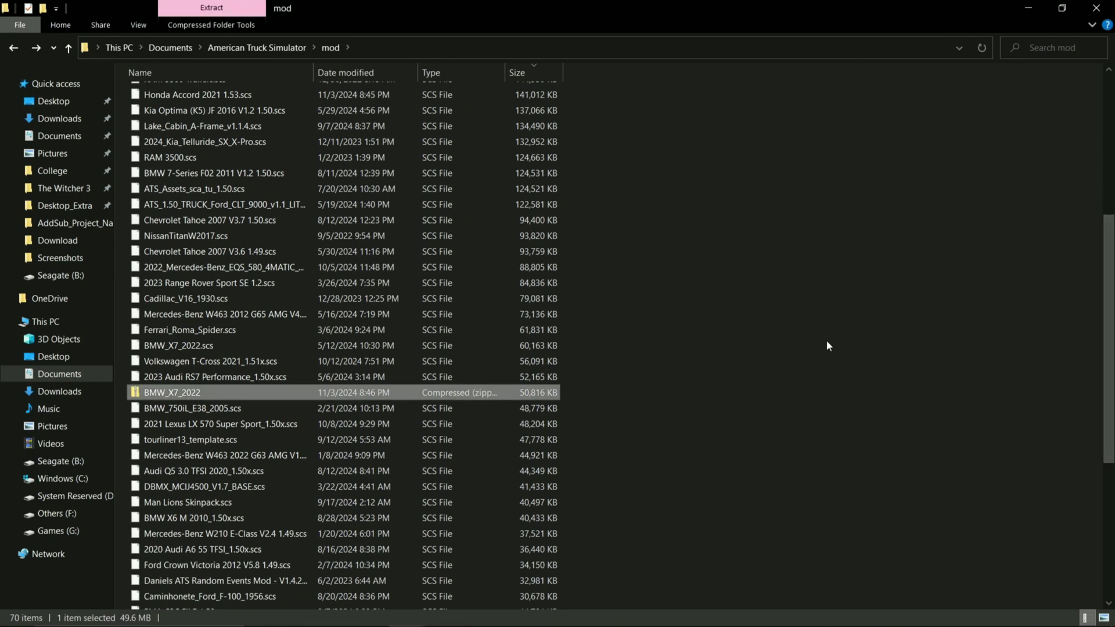
pyautogui.press('Delete')
# Switch to American Truck Simulator, activate the Honda Accord 2021 mod in the Mod Manager, and confirm the changes
pyautogui.moveTo(711, 625)
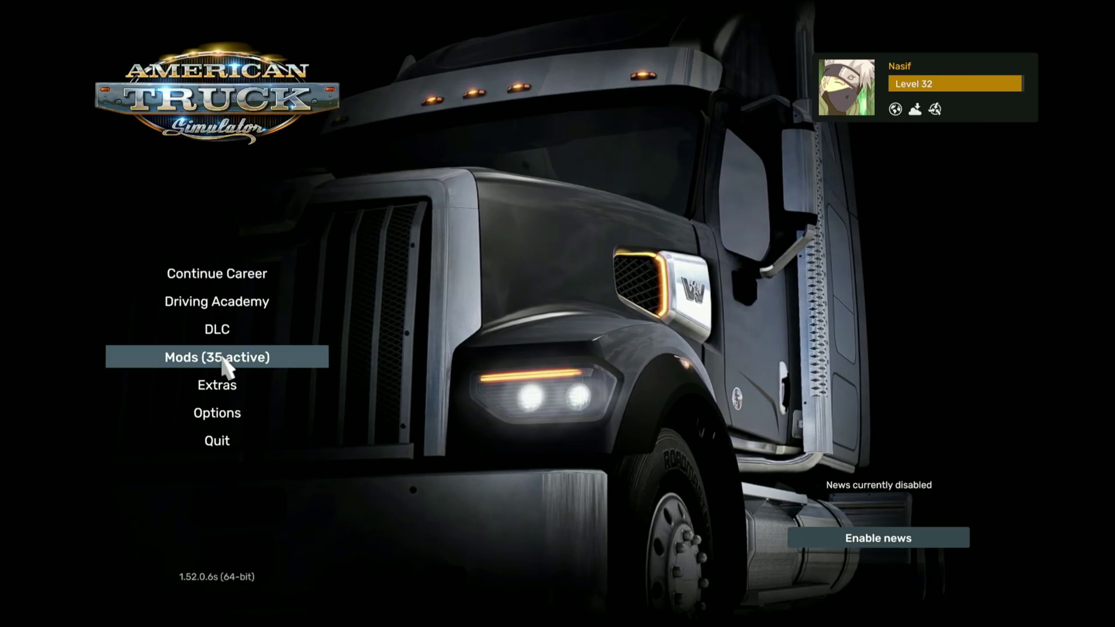
pyautogui.click(225, 360)
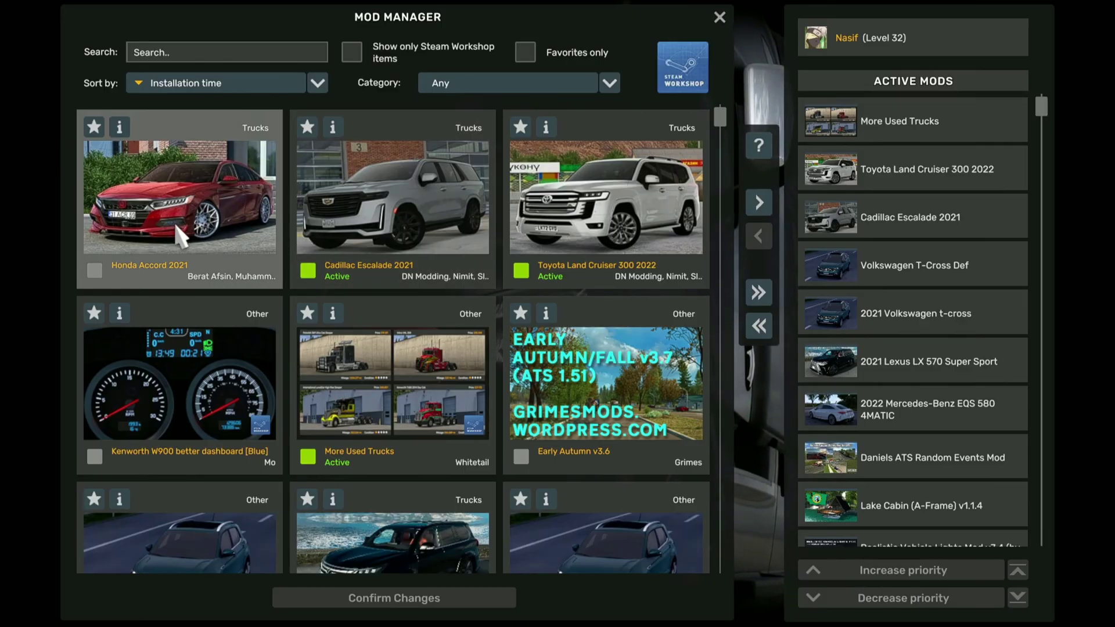
pyautogui.doubleClick(160, 207)
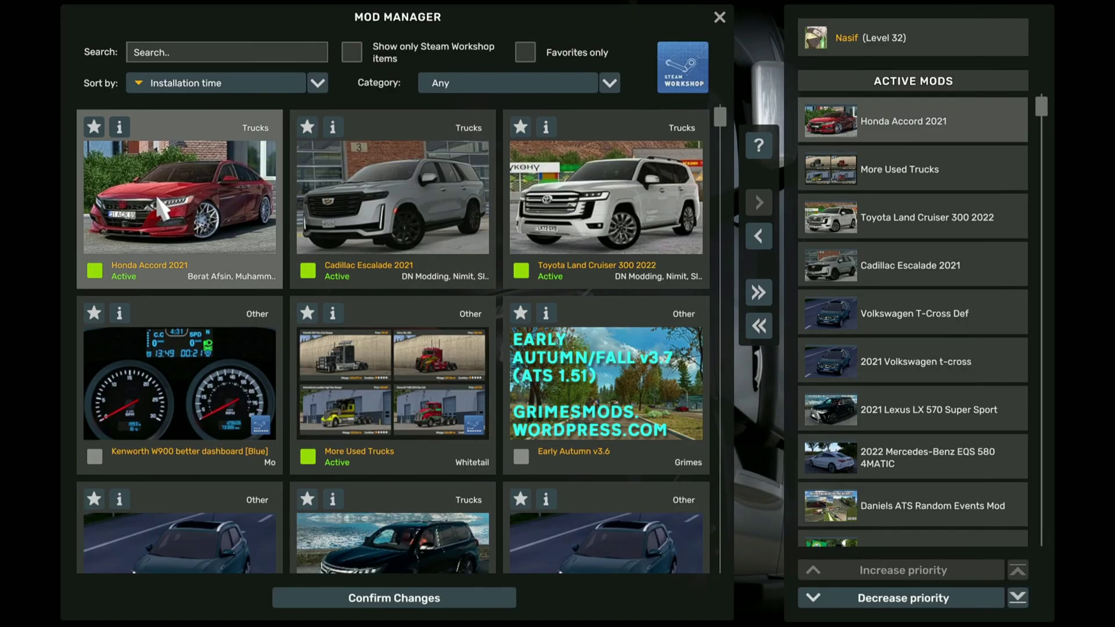
pyautogui.click(367, 605)
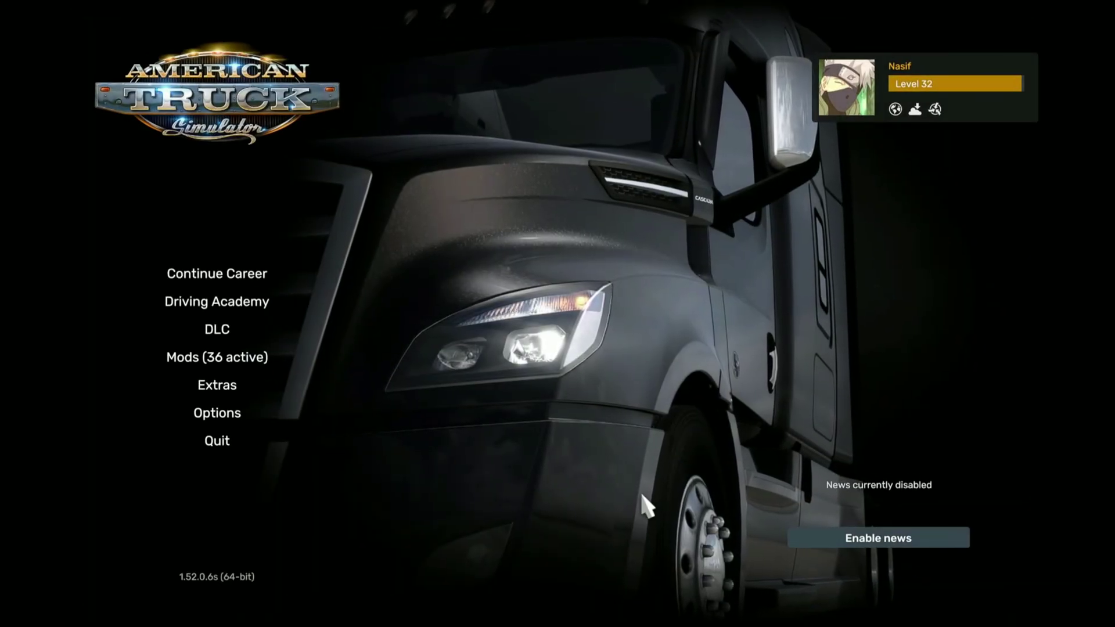